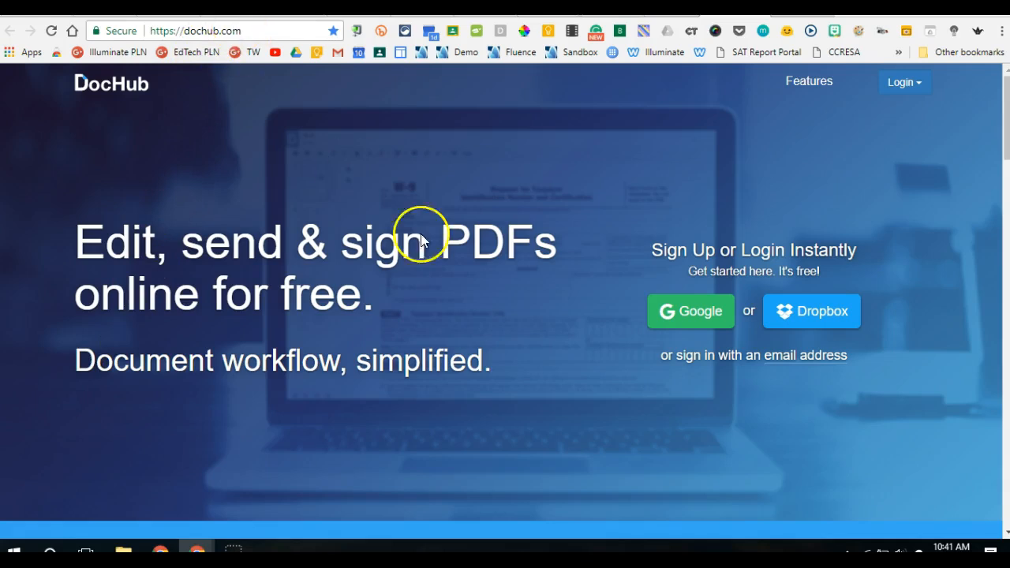
Step: Sign in to DocHub with the Google account and start a new sign request
{"action": "left_click", "coordinate": [709, 315]}
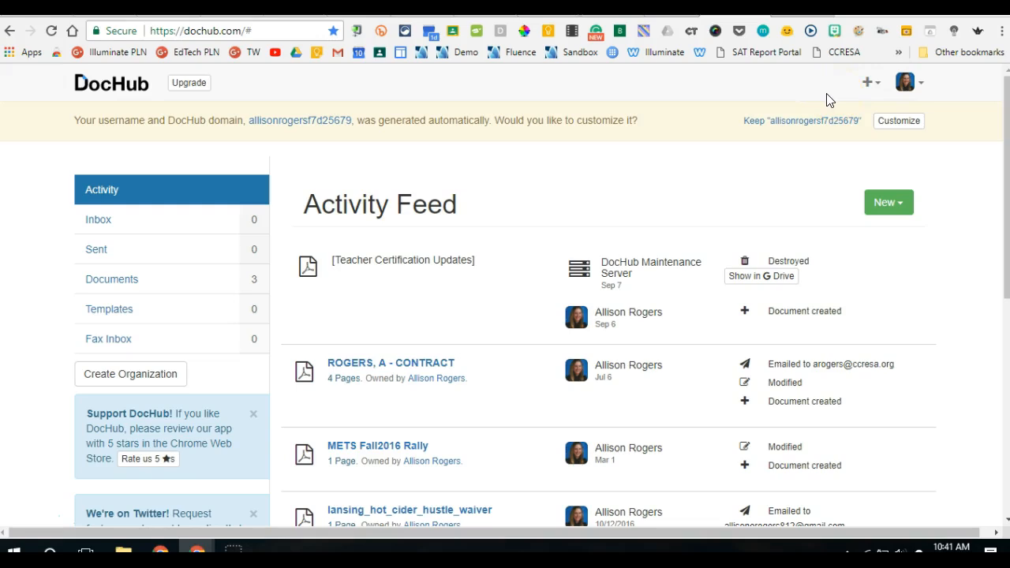
{"action": "left_click", "coordinate": [874, 86]}
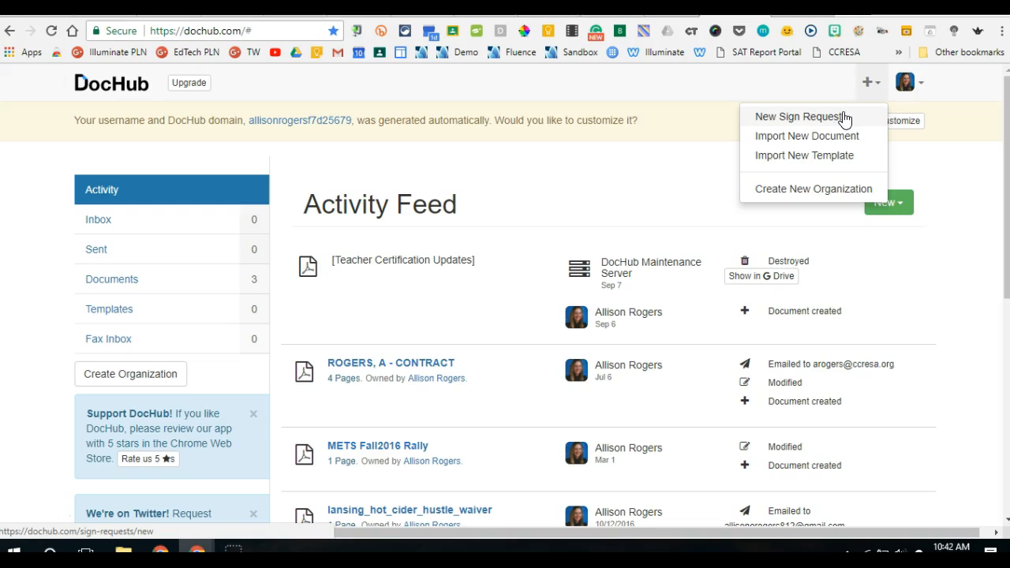
{"action": "left_click", "coordinate": [799, 117]}
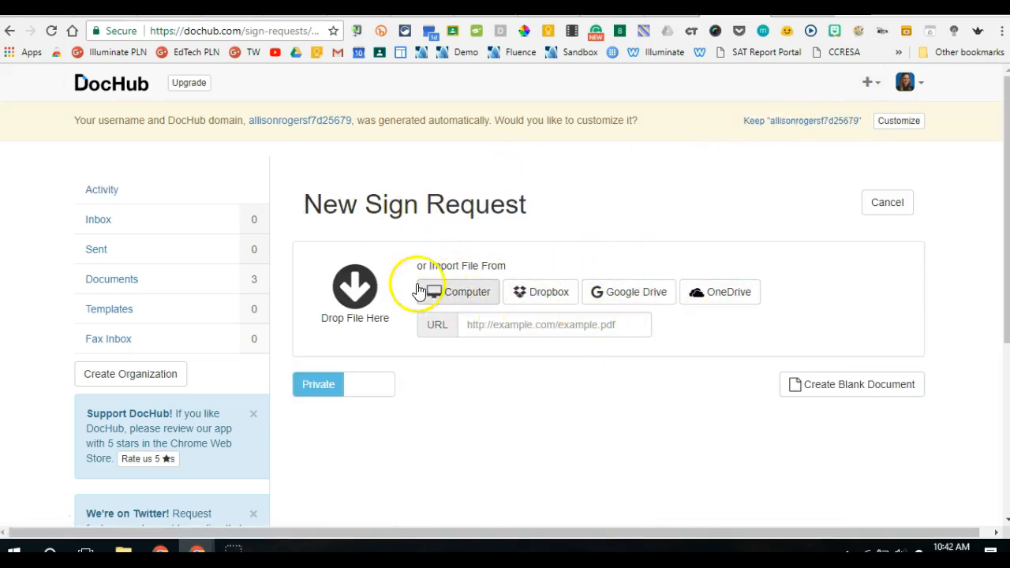
Step: Import Demo PDF.pdf from Google Drive into the sign request, finding it with the search "demo pdf"
{"action": "left_click", "coordinate": [635, 293]}
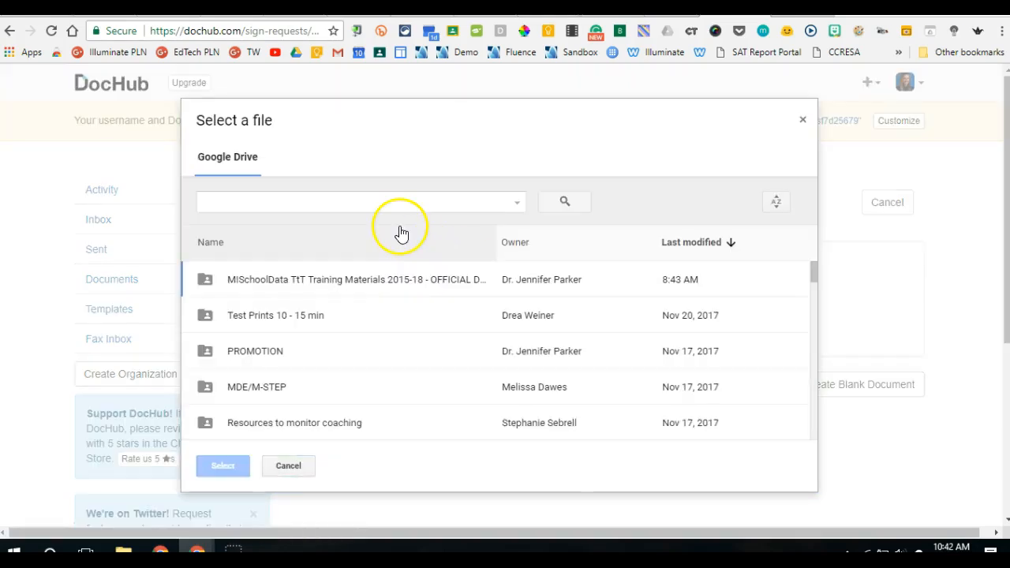
{"action": "left_click", "coordinate": [390, 200]}
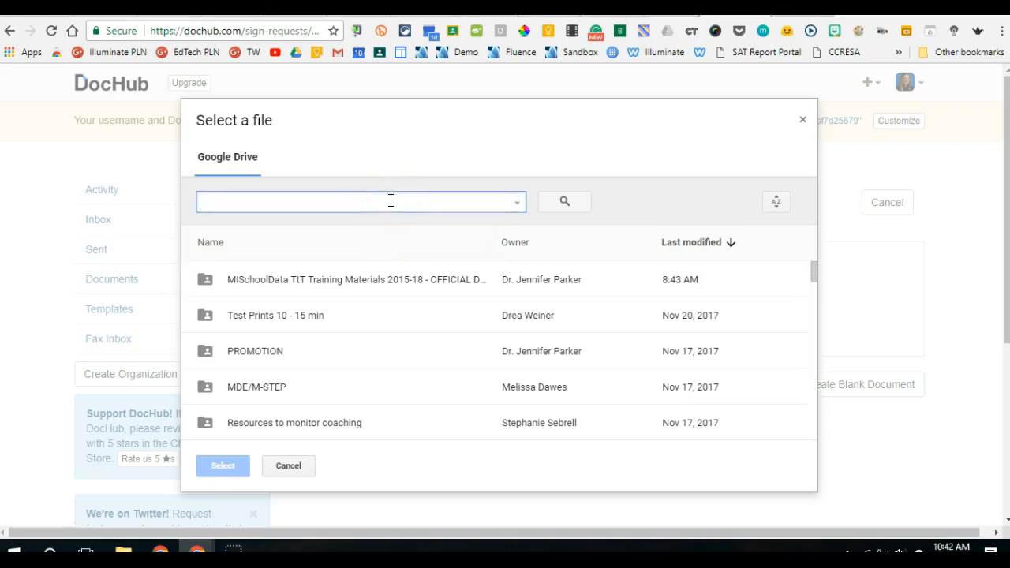
{"action": "type", "text": "demo pdf"}
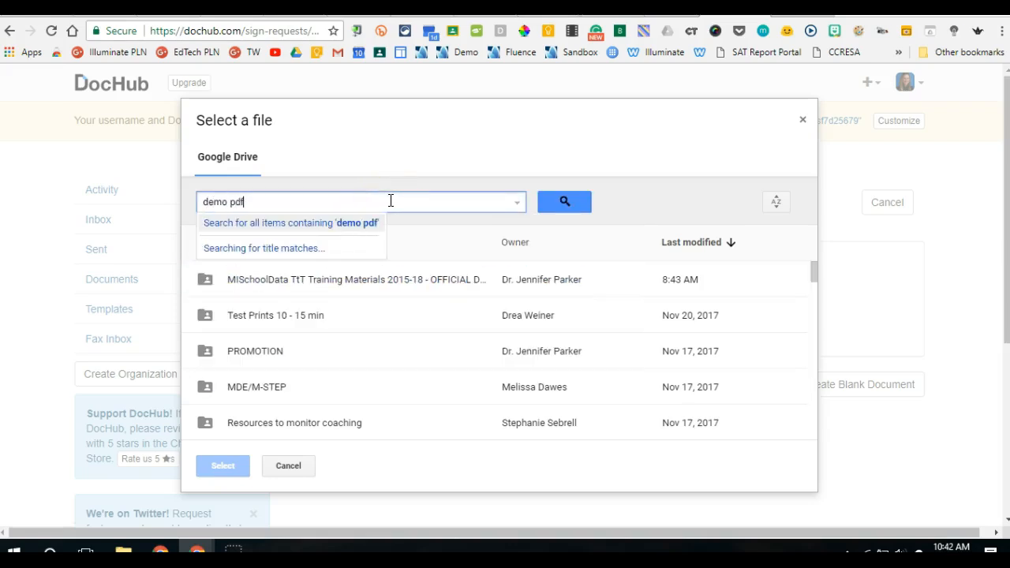
{"action": "key", "text": "Return"}
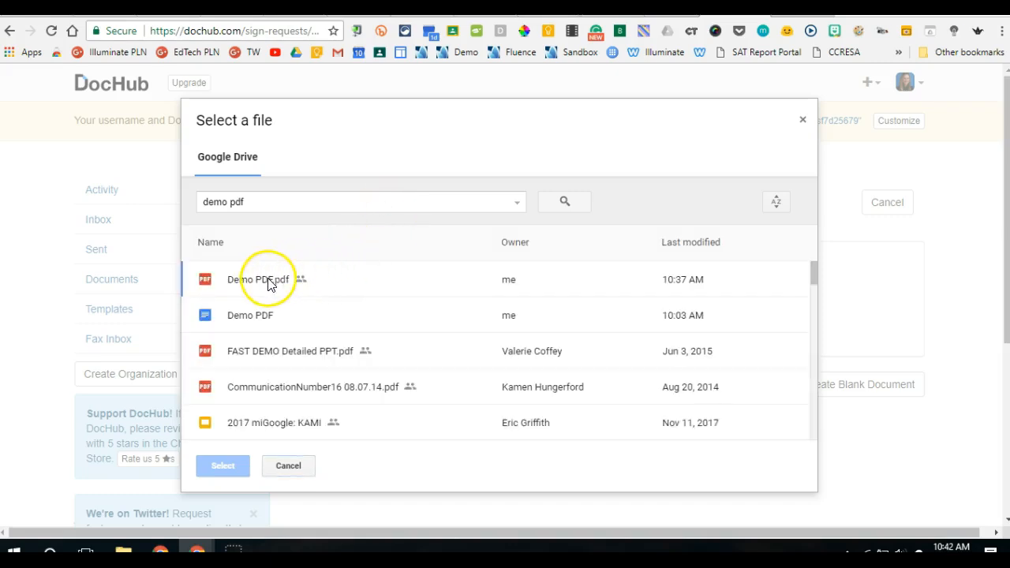
{"action": "left_click", "coordinate": [267, 281]}
{"action": "left_click", "coordinate": [227, 472]}
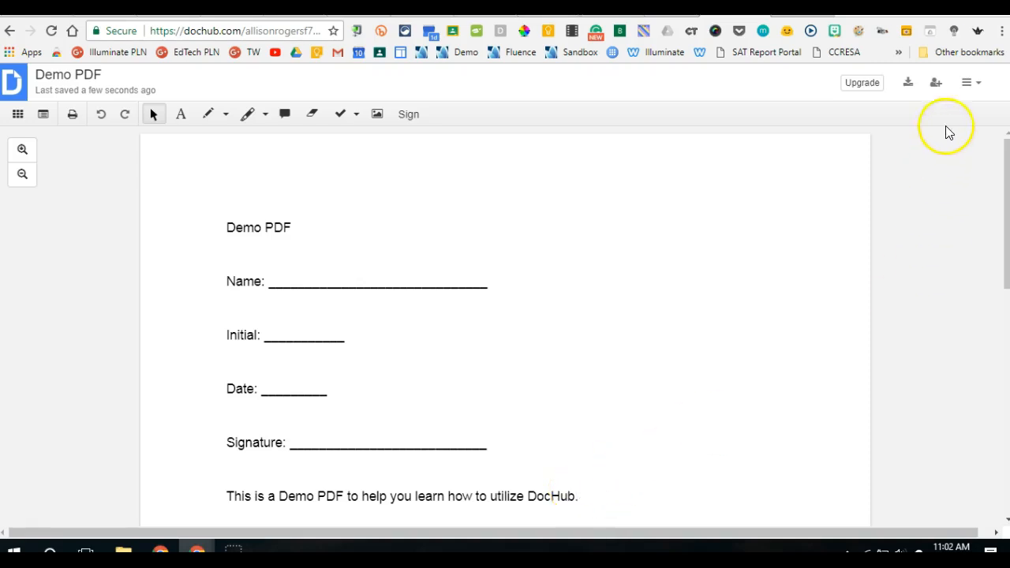
Step: Examine the form for emailing the document as an attachment, and close it without sending
{"action": "left_click", "coordinate": [939, 85]}
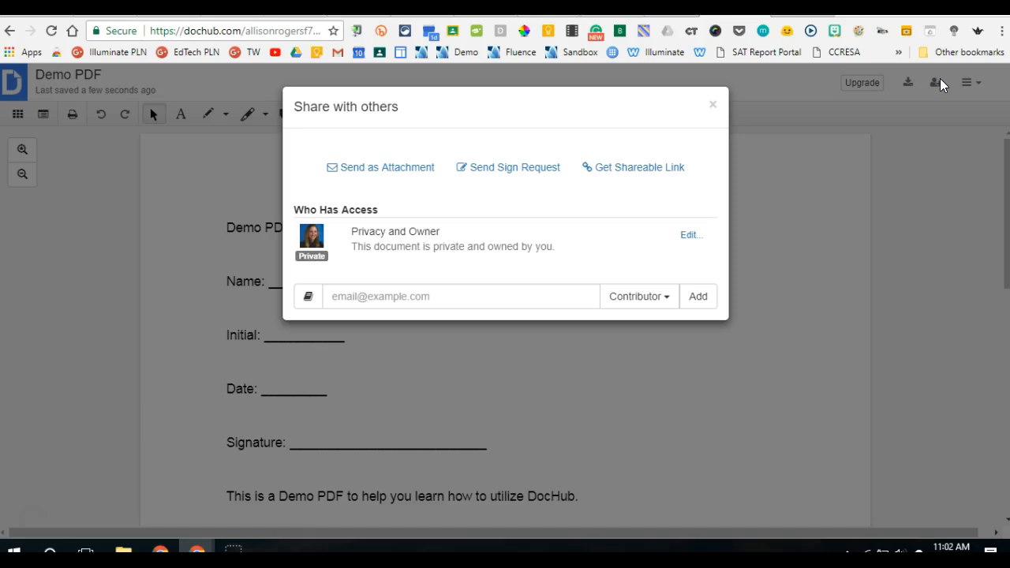
{"action": "left_click", "coordinate": [402, 169]}
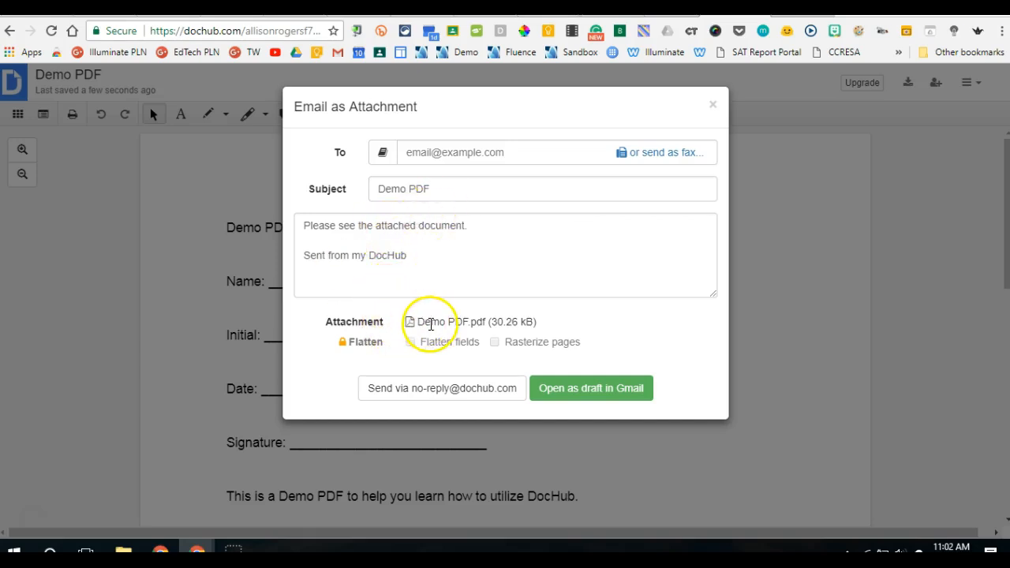
{"action": "left_click", "coordinate": [713, 105]}
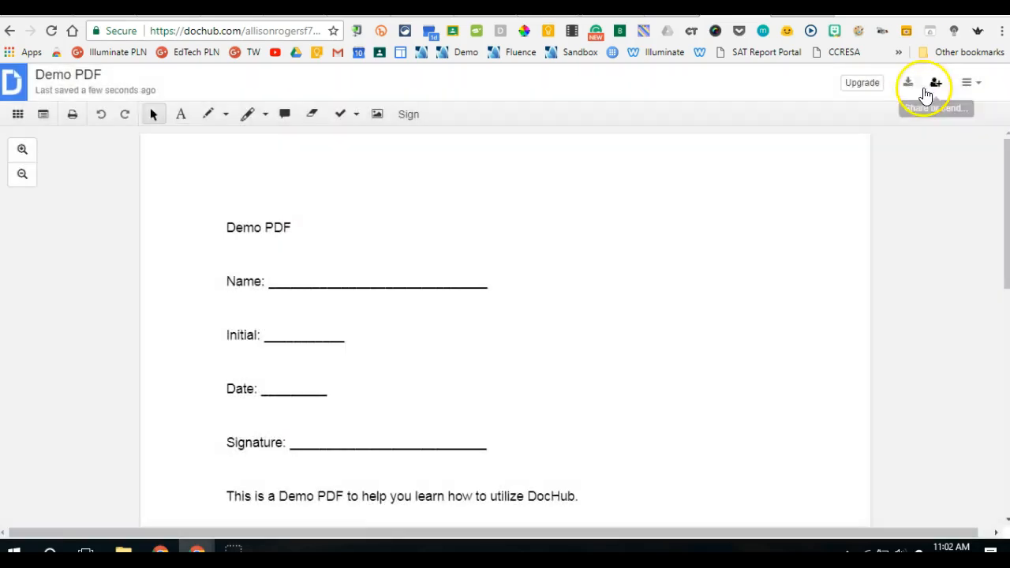
Step: Open a sign request for the shared document and add the suggested Gmail contact as a signer
{"action": "left_click", "coordinate": [937, 87]}
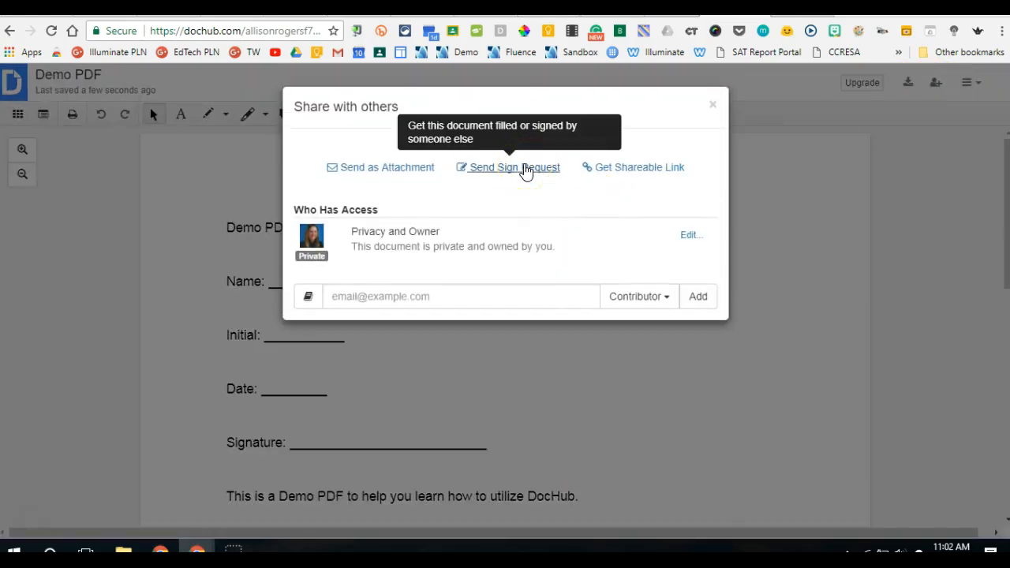
{"action": "left_click", "coordinate": [527, 169]}
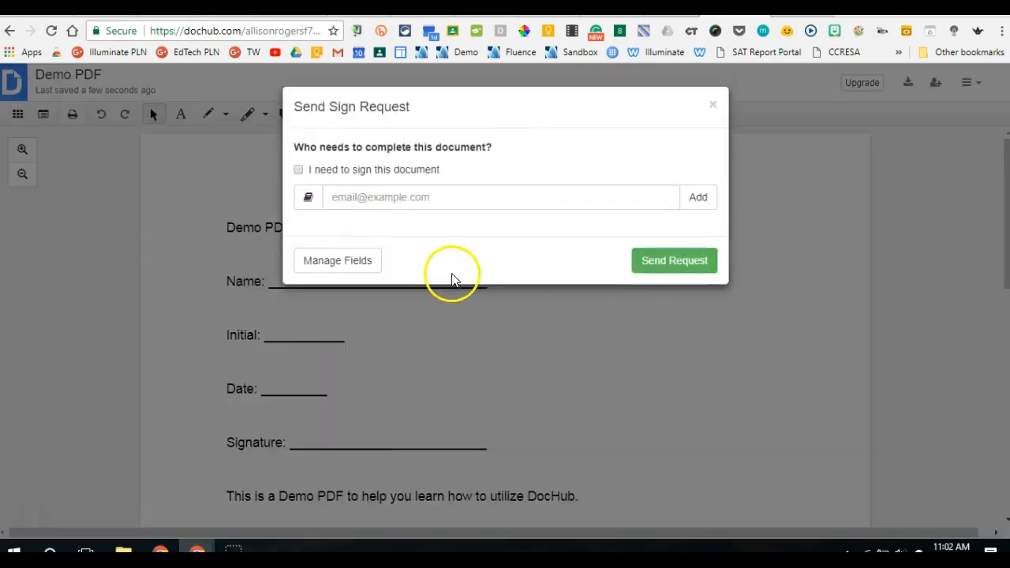
{"action": "left_click", "coordinate": [425, 199]}
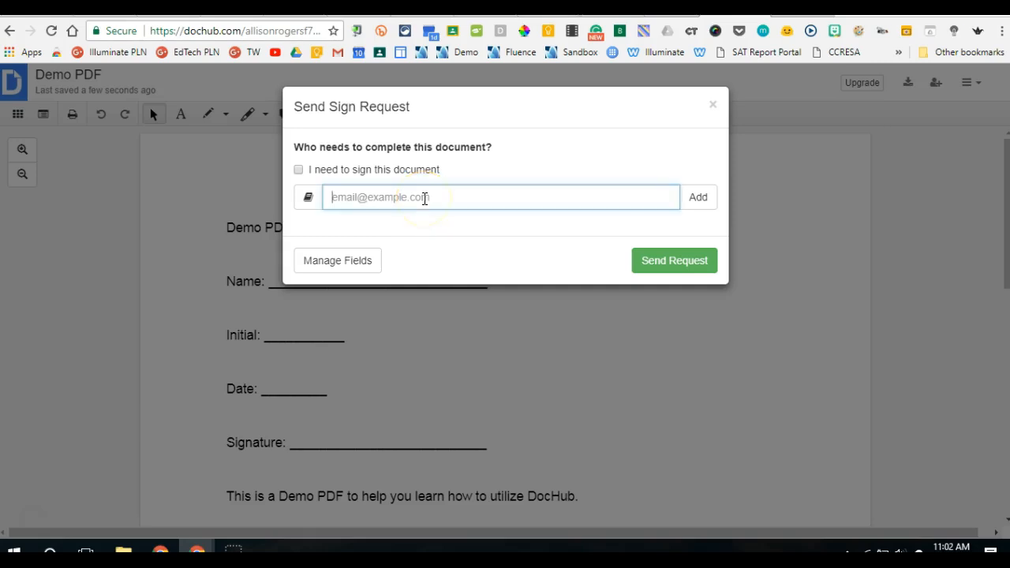
{"action": "type", "text": "all"}
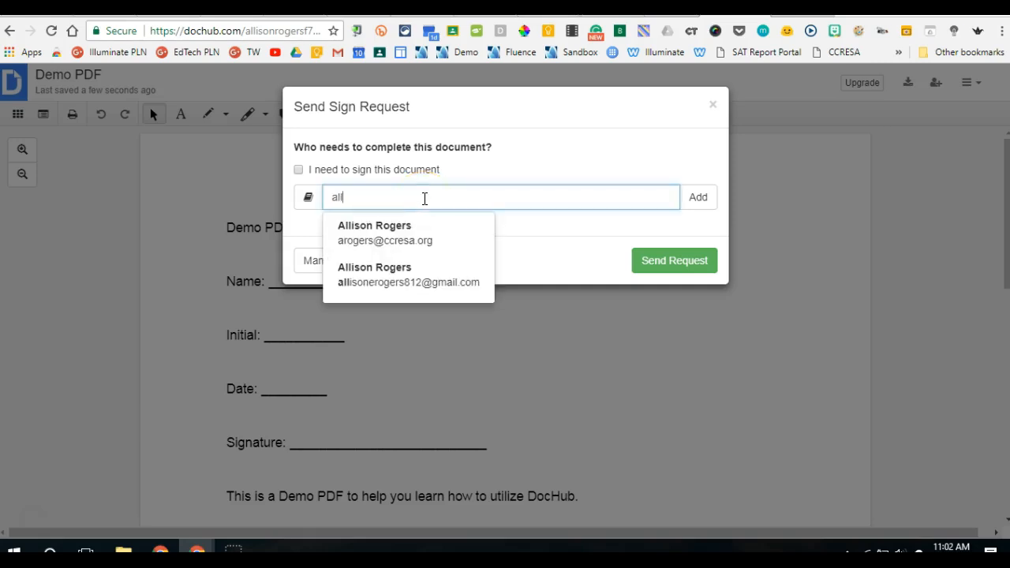
{"action": "left_click", "coordinate": [422, 273]}
{"action": "left_click", "coordinate": [698, 197]}
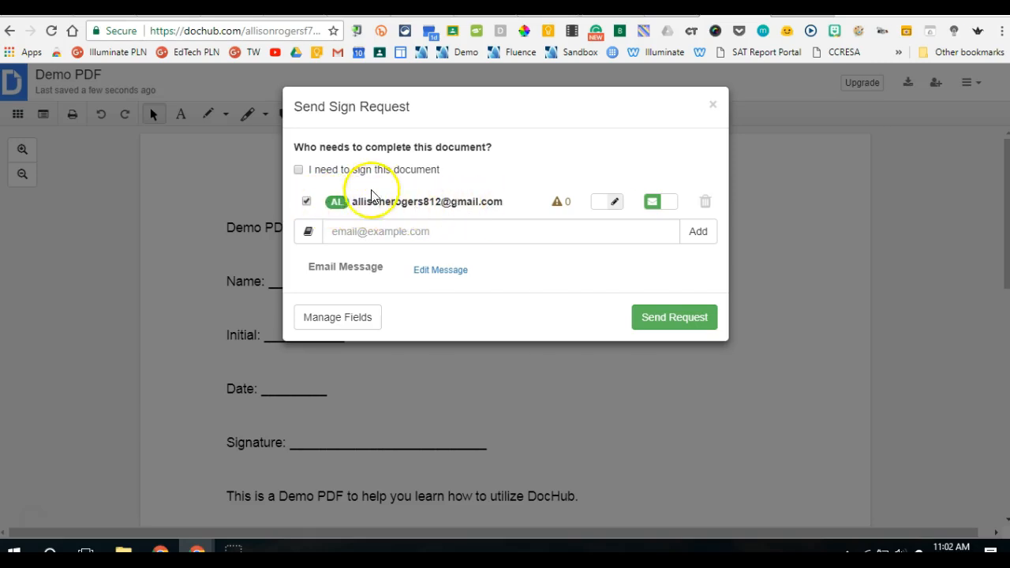
Step: Add yourself to the signer list, exclude that entry from the request, and check the signer order setting
{"action": "left_click", "coordinate": [298, 169]}
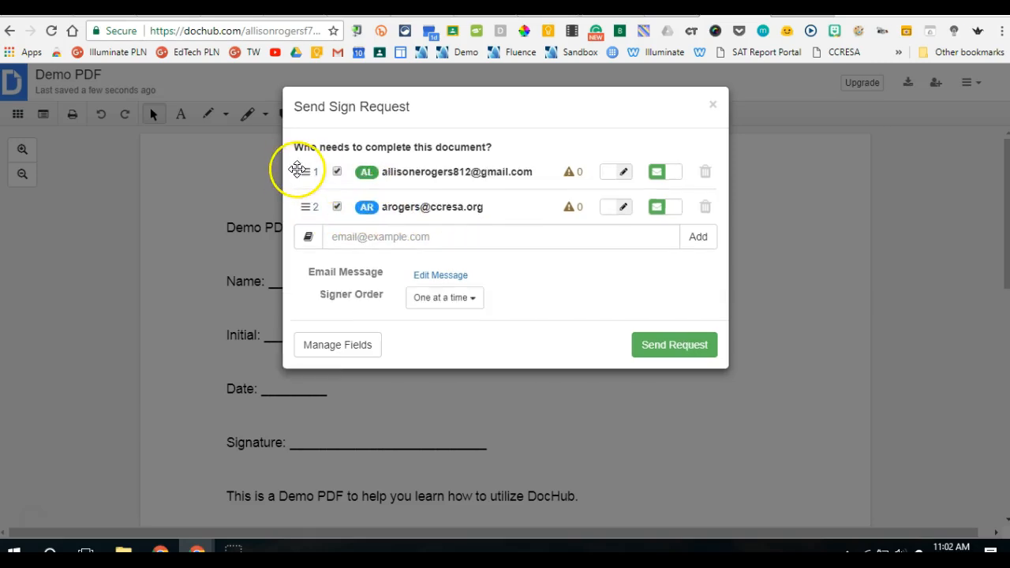
{"action": "left_click", "coordinate": [337, 208]}
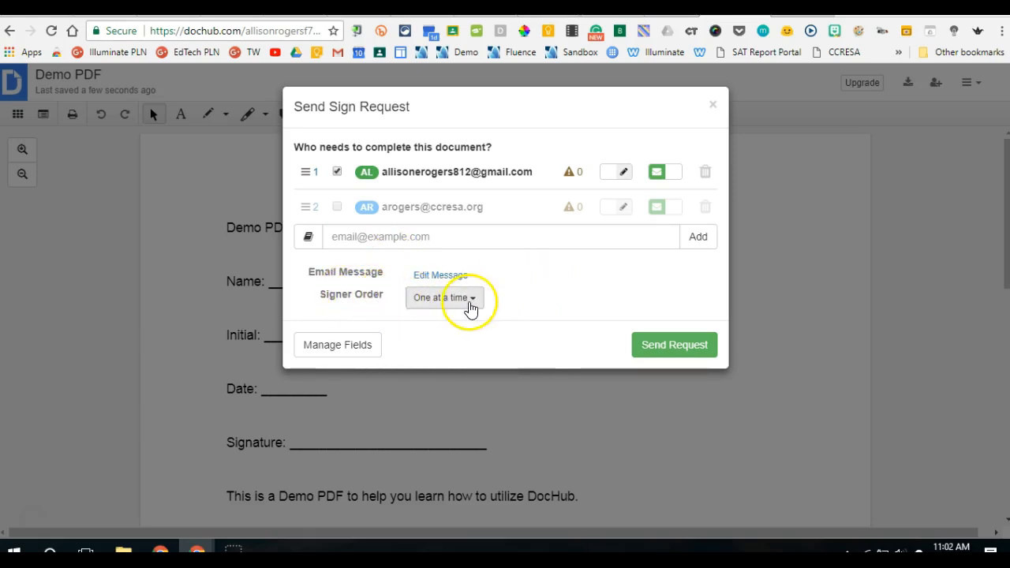
{"action": "left_click", "coordinate": [471, 307]}
{"action": "left_click", "coordinate": [472, 307]}
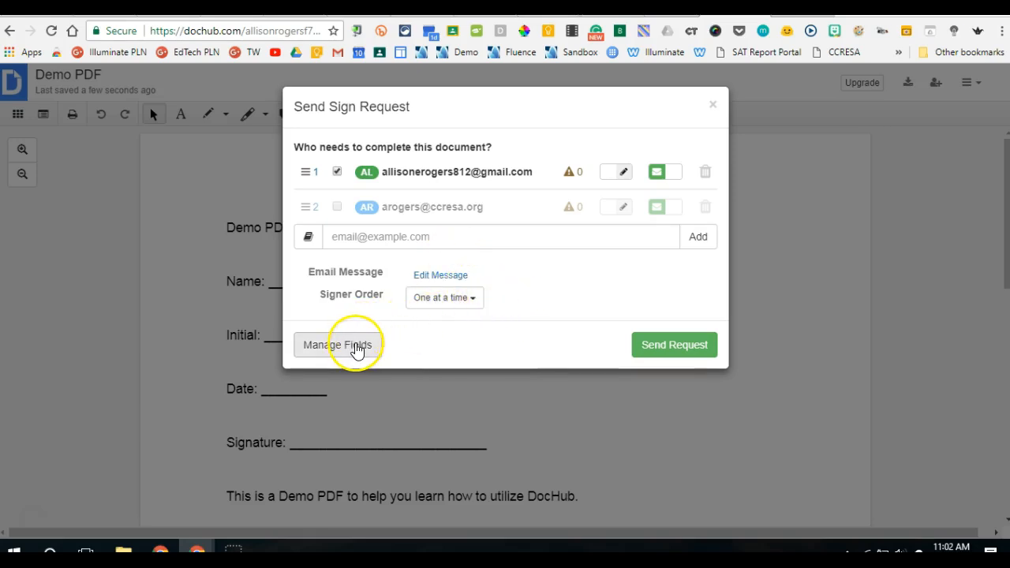
Step: Open field management and place a text field on the Name line and an initials field on the Initial line
{"action": "left_click", "coordinate": [337, 345]}
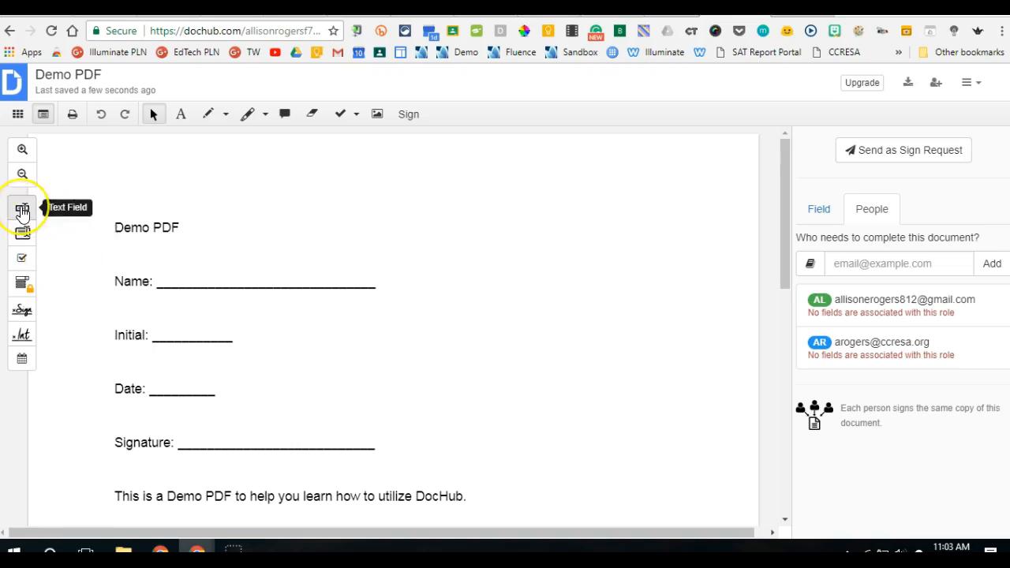
{"action": "left_click", "coordinate": [22, 210]}
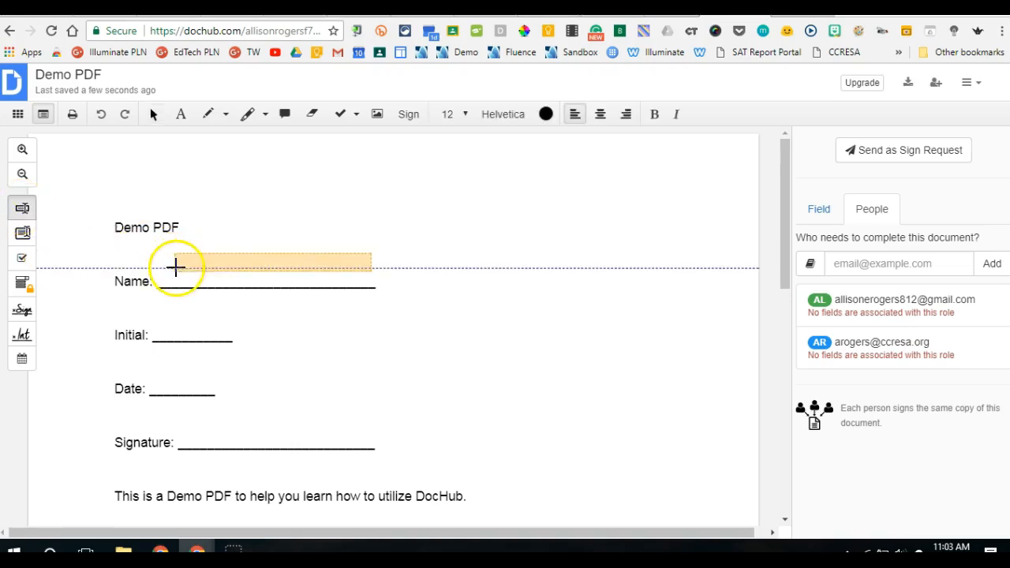
{"action": "left_click", "coordinate": [162, 280]}
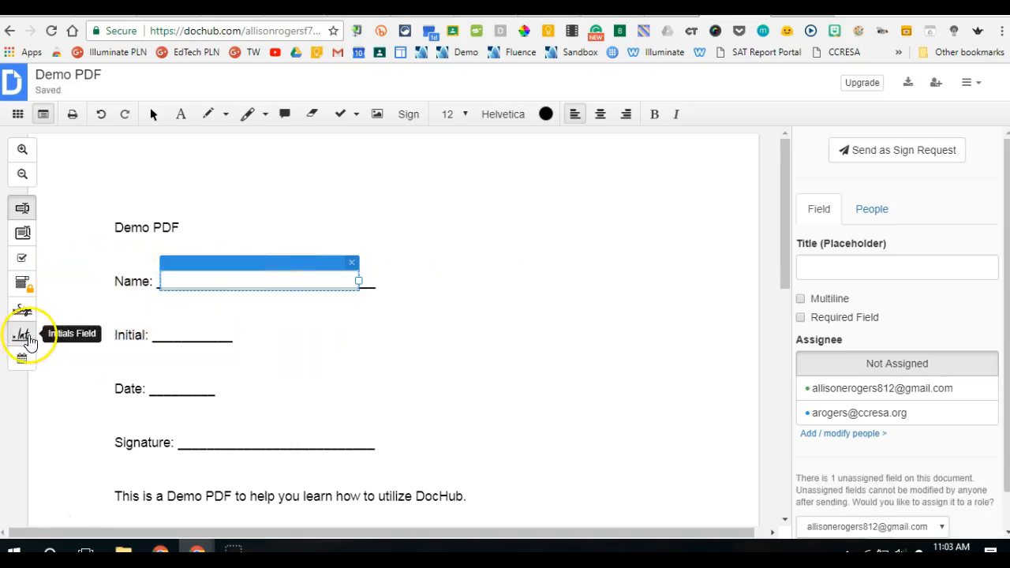
{"action": "left_click", "coordinate": [23, 338]}
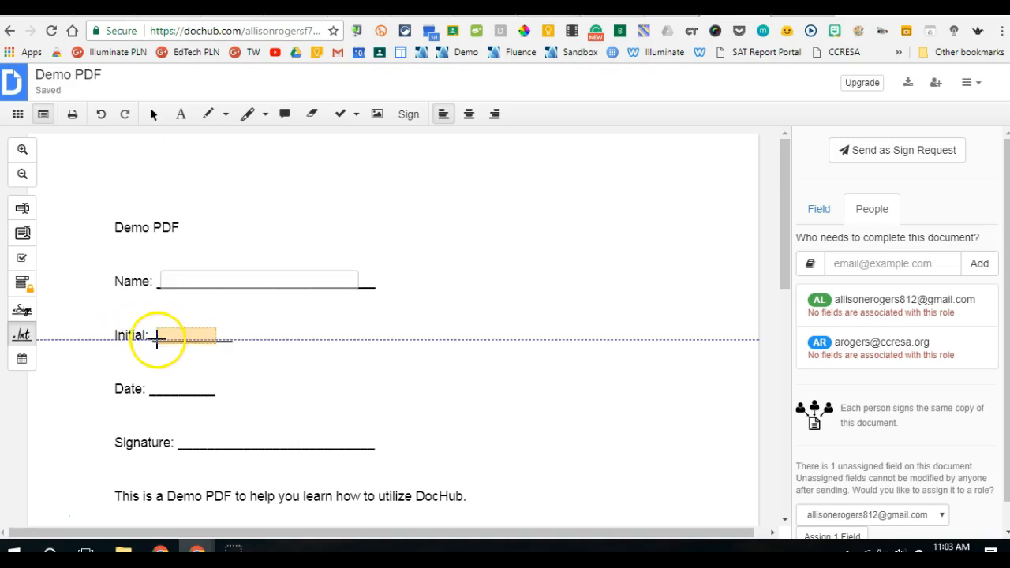
{"action": "left_click", "coordinate": [158, 338]}
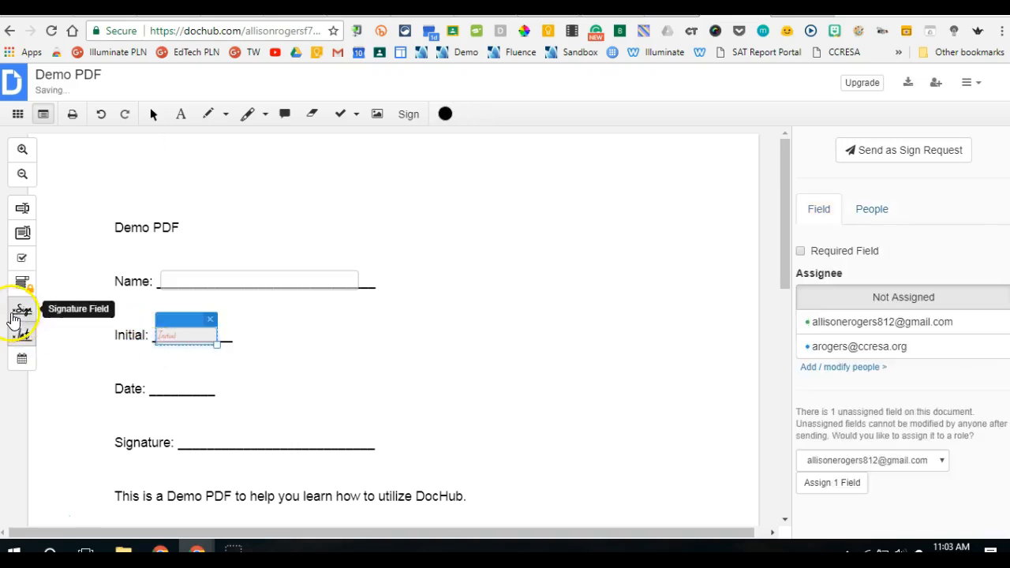
Step: Place a date field on the Date line and a signature field on the Signature line, shrinking the signature field slightly to fit
{"action": "left_click", "coordinate": [22, 359]}
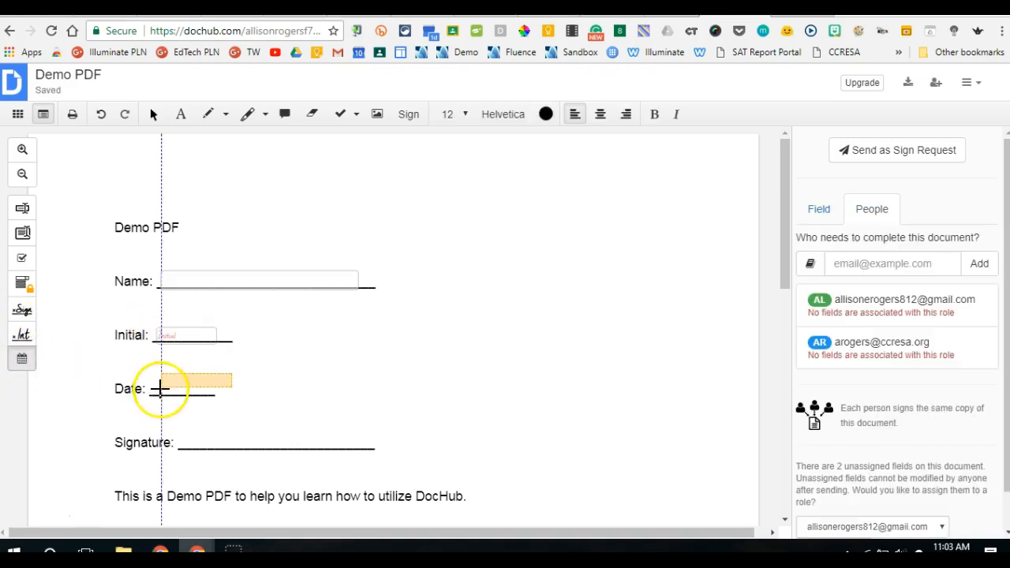
{"action": "left_click", "coordinate": [150, 388]}
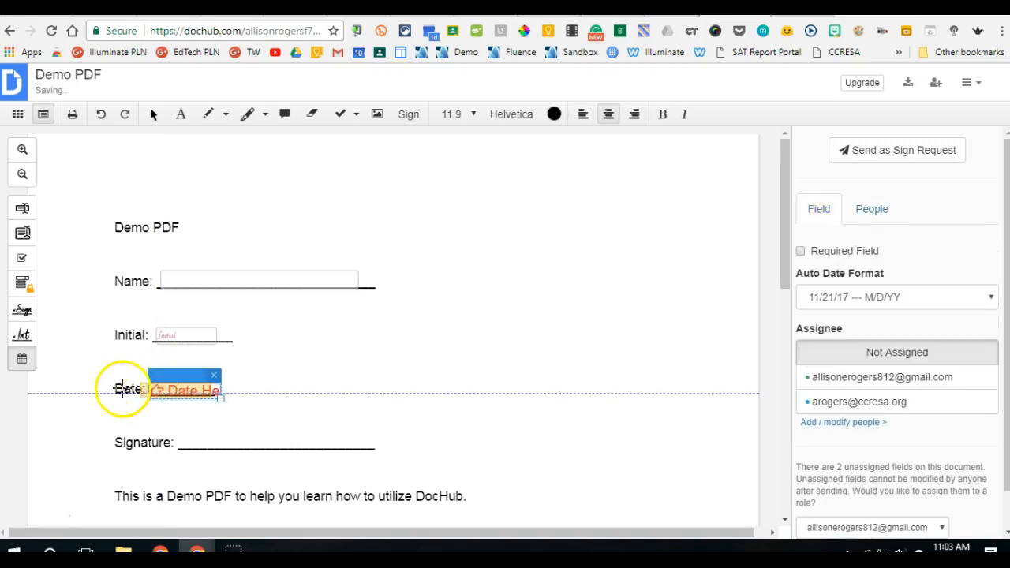
{"action": "left_click", "coordinate": [22, 313]}
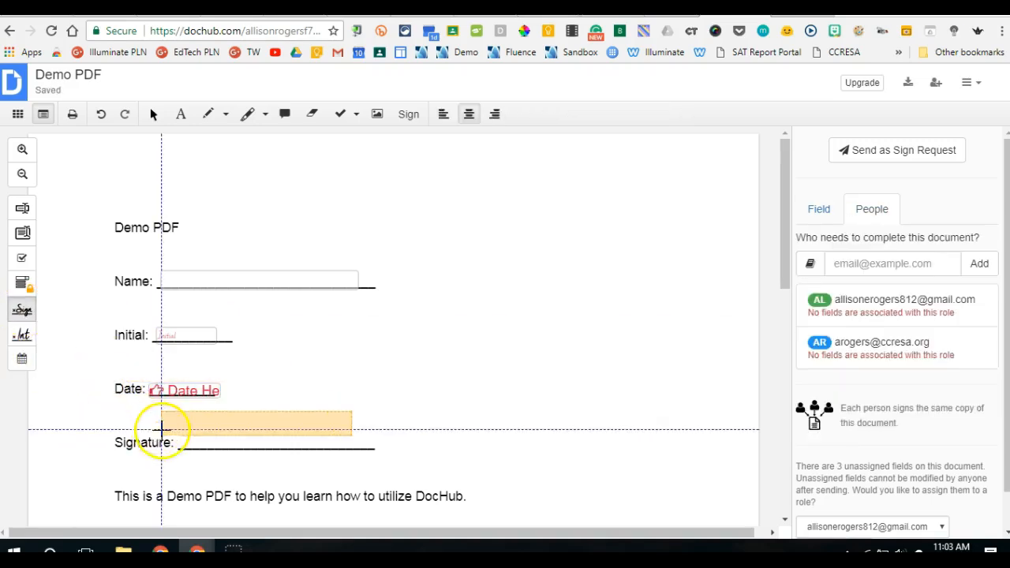
{"action": "left_click", "coordinate": [181, 444]}
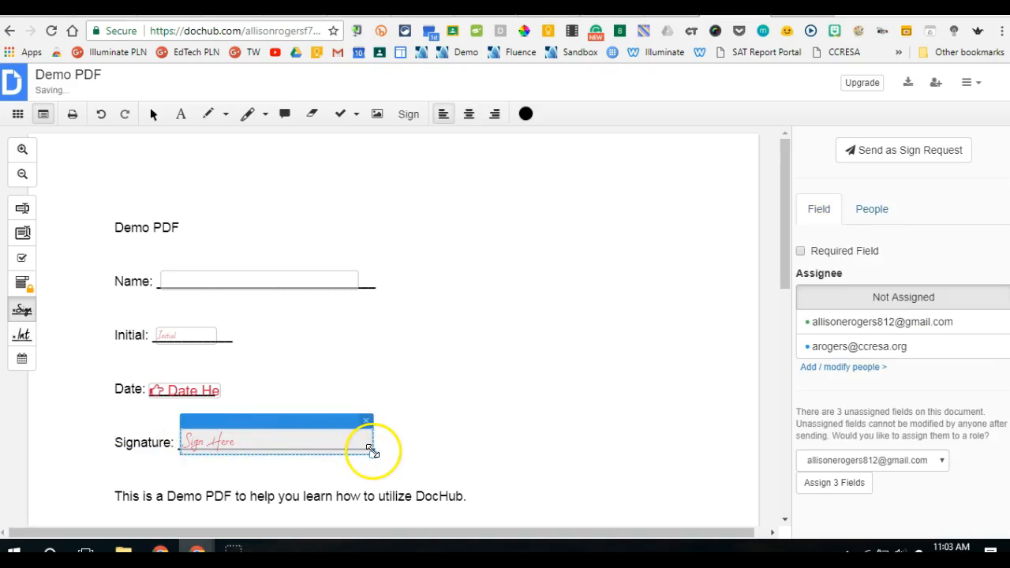
{"action": "left_click_drag", "start_coordinate": [372, 458], "coordinate": [368, 450]}
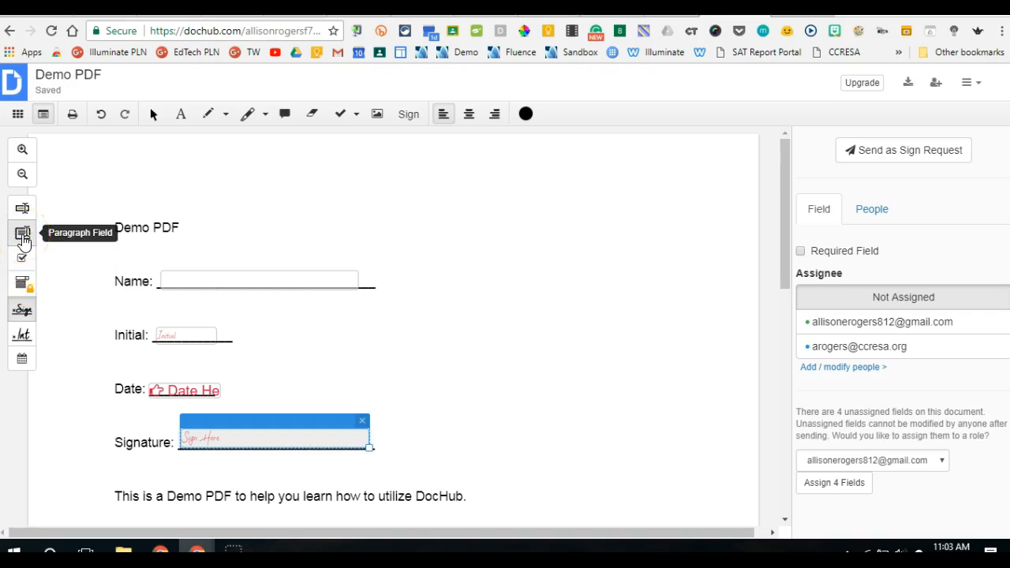
{"action": "left_click", "coordinate": [22, 234]}
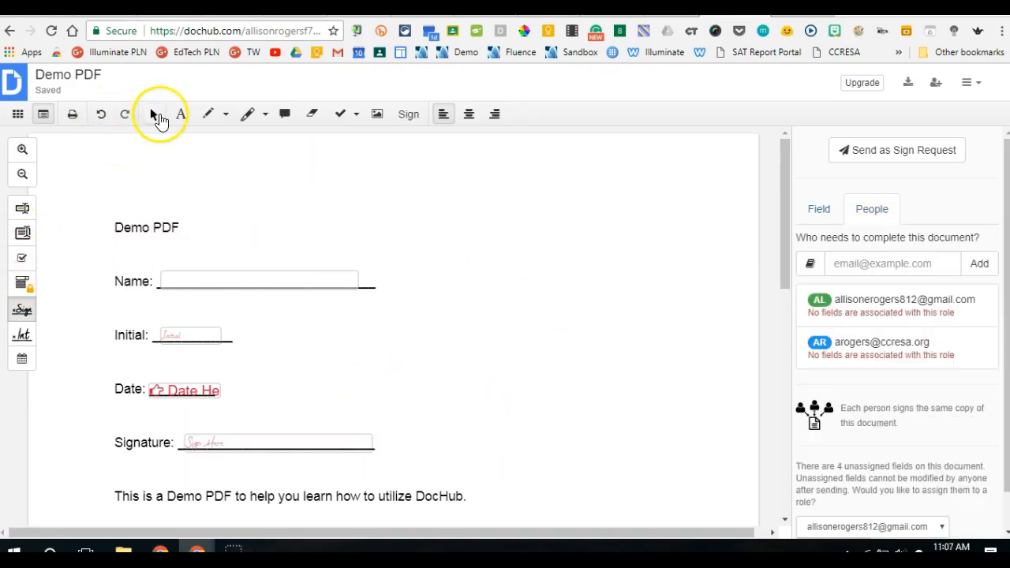
Step: Assign all four unassigned form fields to the Gmail signer
{"action": "left_click", "coordinate": [156, 118]}
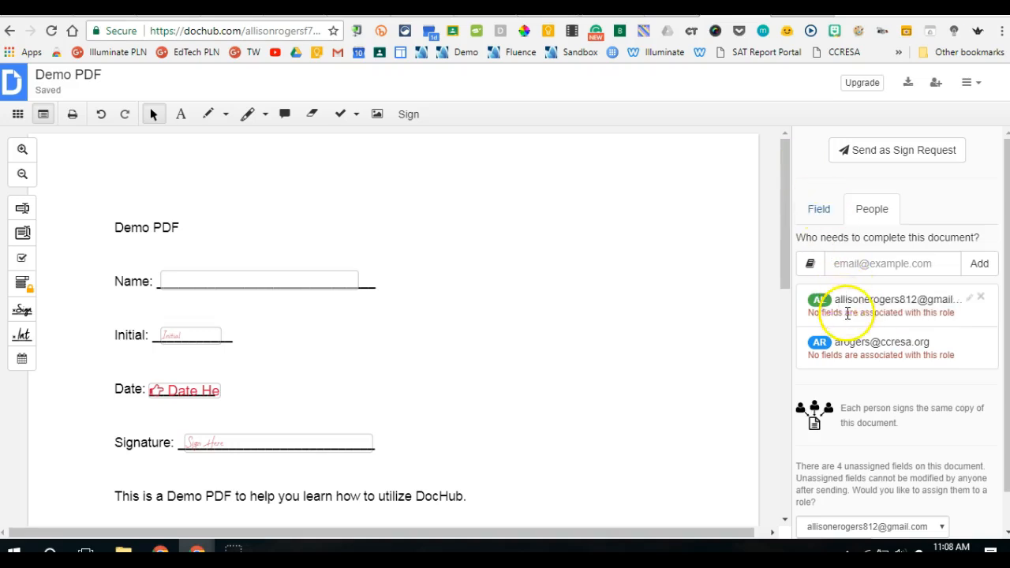
{"action": "left_click", "coordinate": [819, 209]}
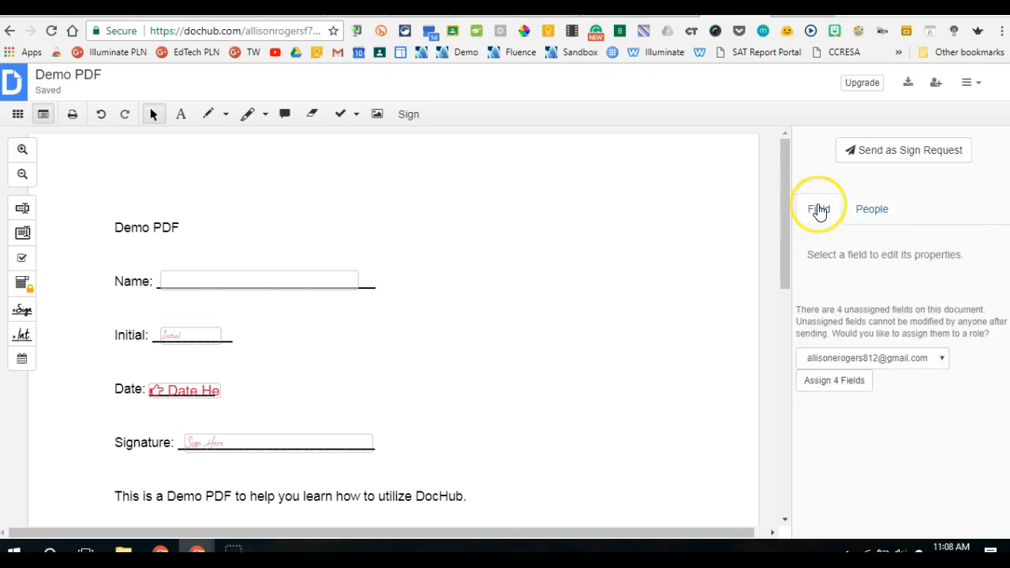
{"action": "left_click", "coordinate": [945, 360]}
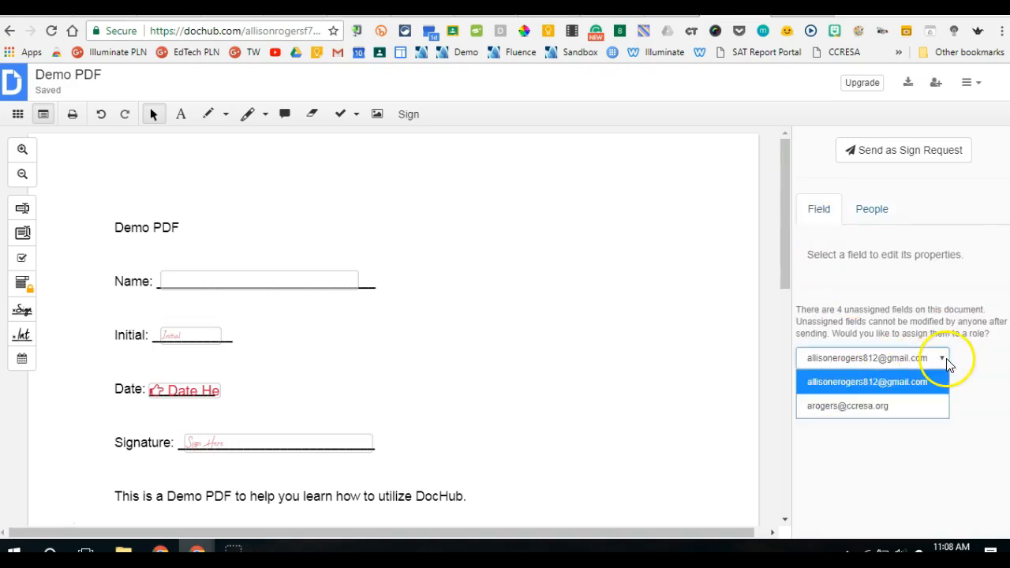
{"action": "left_click", "coordinate": [910, 385]}
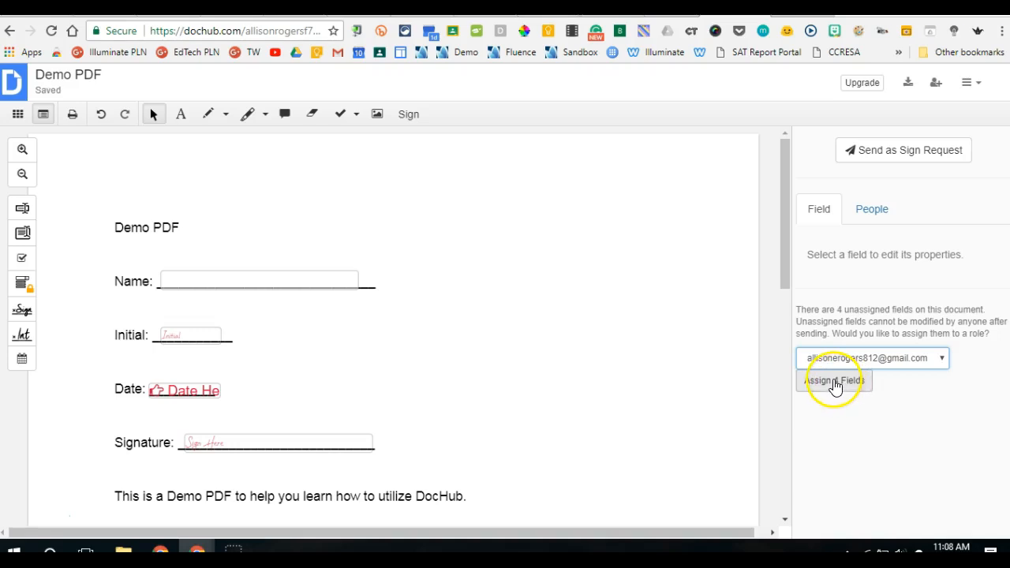
{"action": "left_click", "coordinate": [835, 382]}
{"action": "mouse_move", "coordinate": [367, 277]}
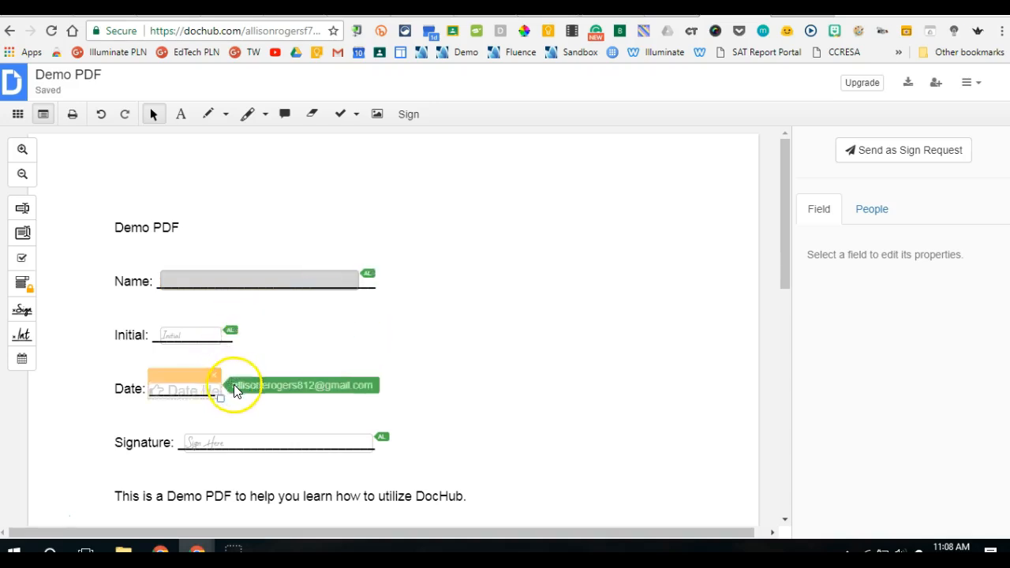
Step: Send the sign request to the Gmail signer, showing the email message and keeping its default subject and text
{"action": "mouse_move", "coordinate": [375, 439]}
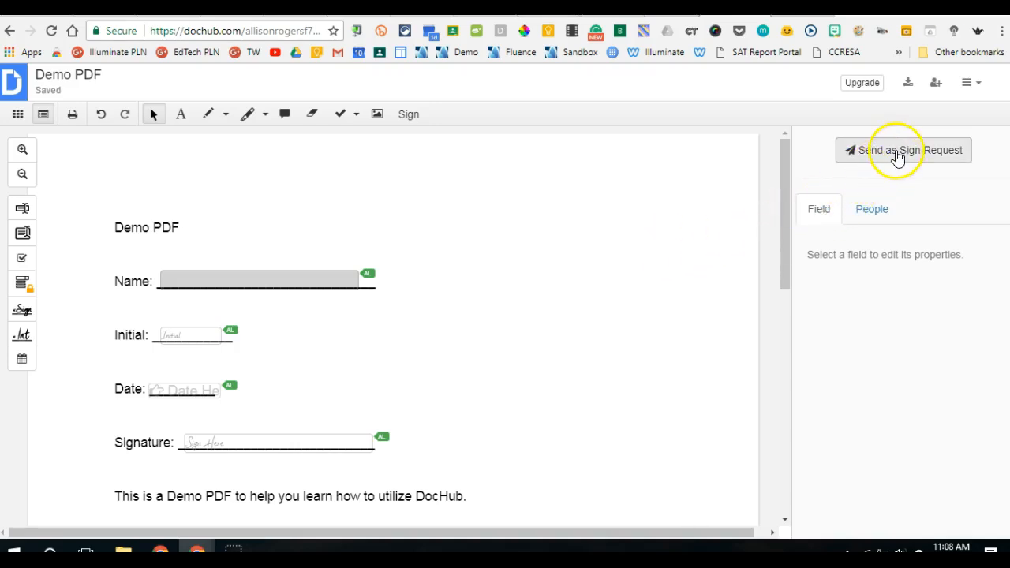
{"action": "left_click", "coordinate": [900, 152]}
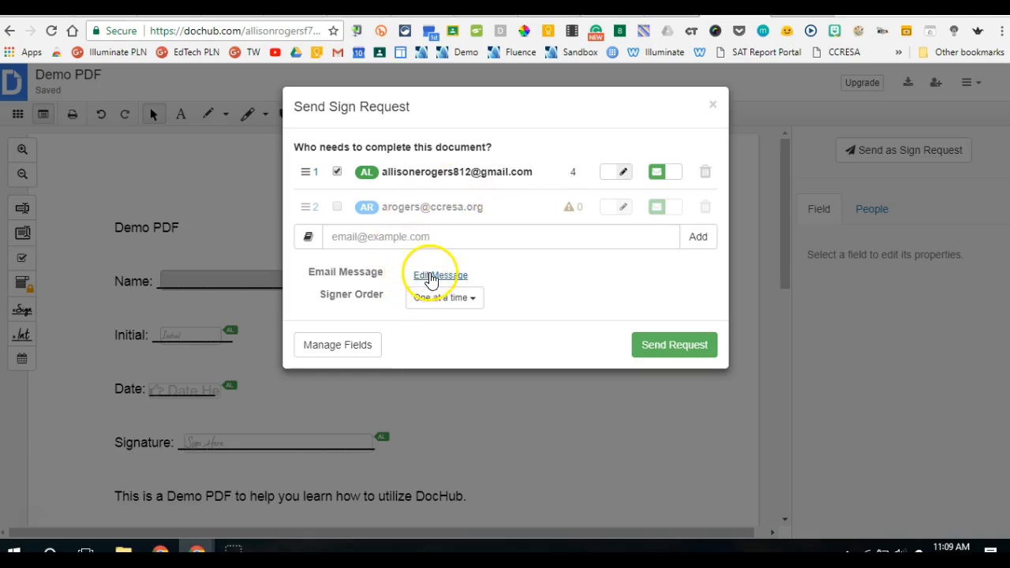
{"action": "left_click", "coordinate": [433, 275]}
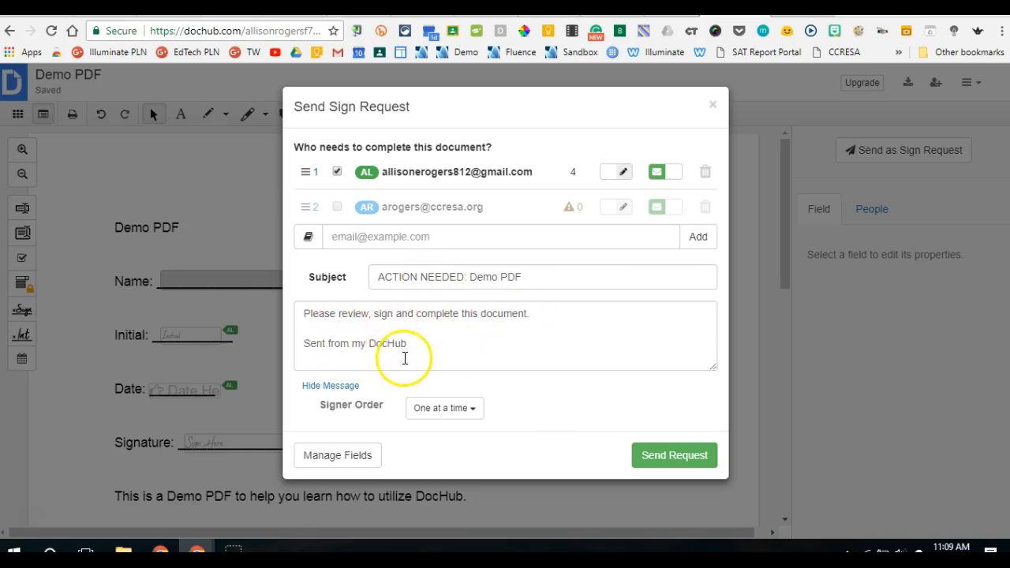
{"action": "left_click", "coordinate": [418, 345]}
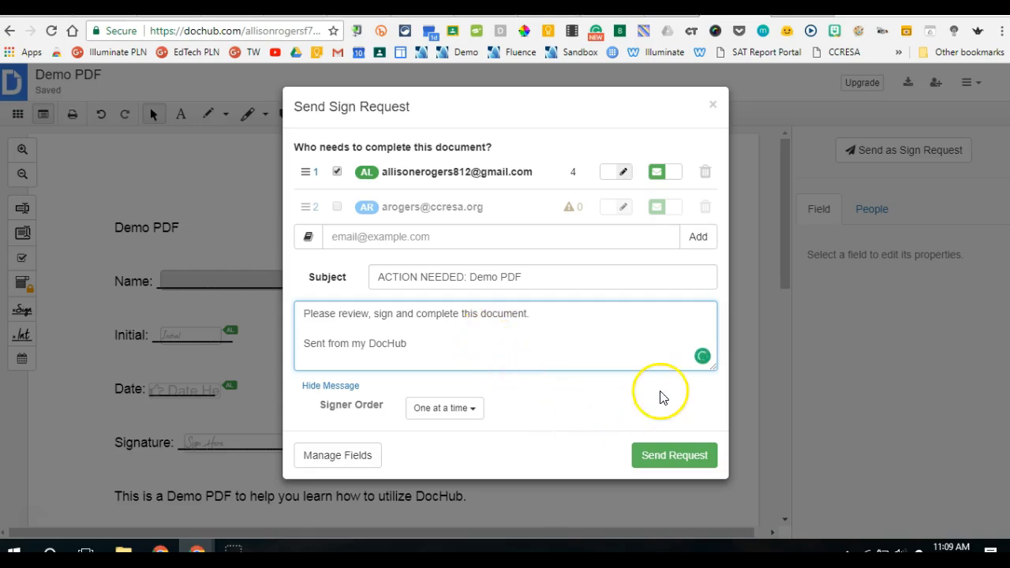
{"action": "left_click", "coordinate": [672, 456]}
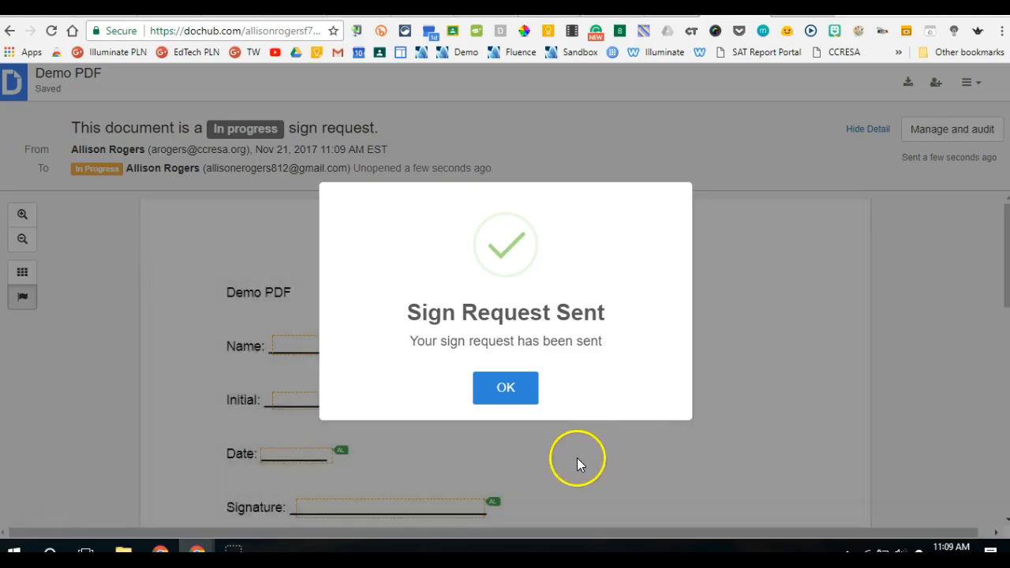
{"action": "left_click", "coordinate": [520, 387]}
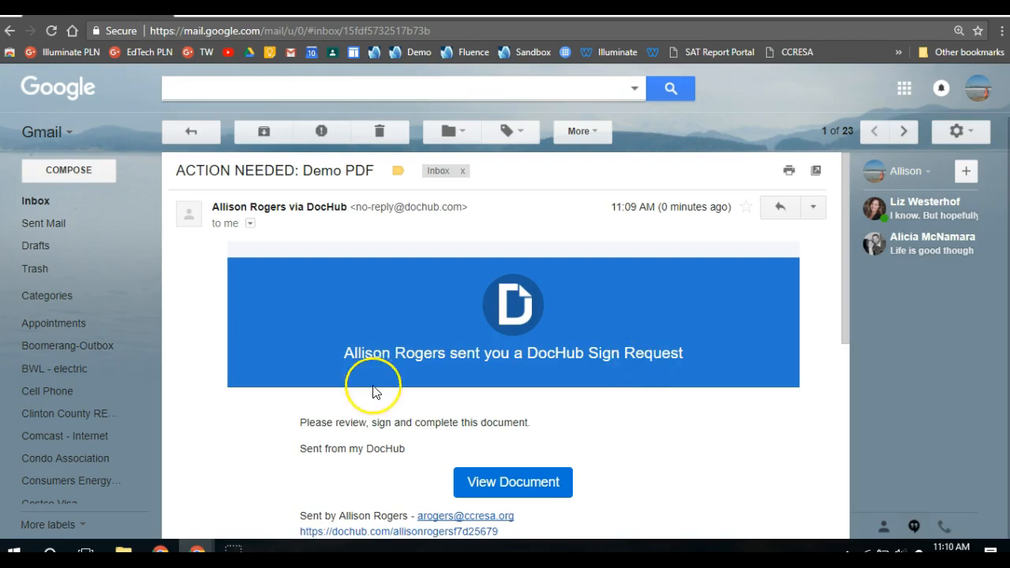
Step: Open the document from the request email, agree to electronic records and signatures, and enter the signer's full name on the Name line
{"action": "left_click", "coordinate": [528, 484]}
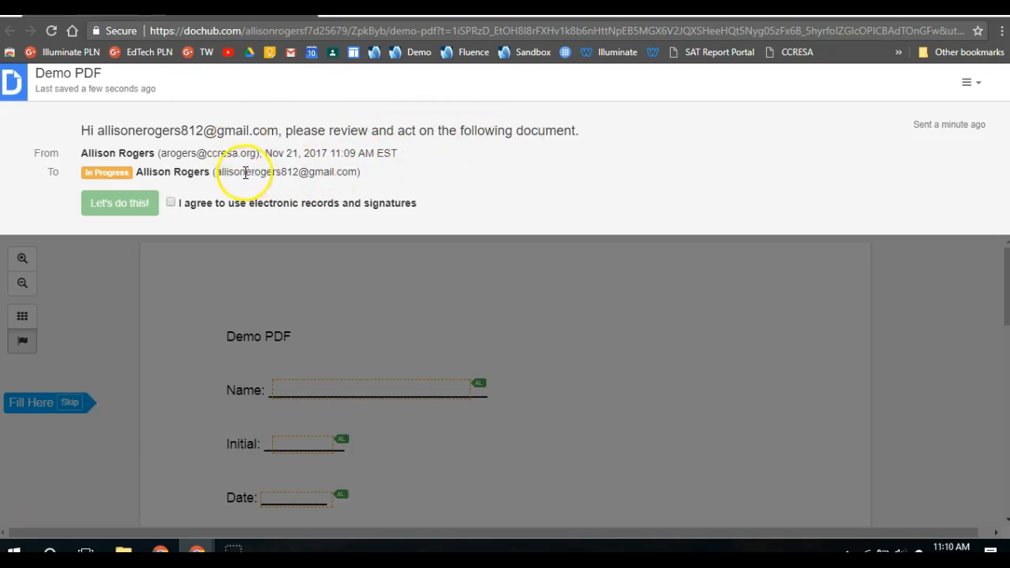
{"action": "left_click", "coordinate": [171, 204]}
{"action": "left_click", "coordinate": [144, 212]}
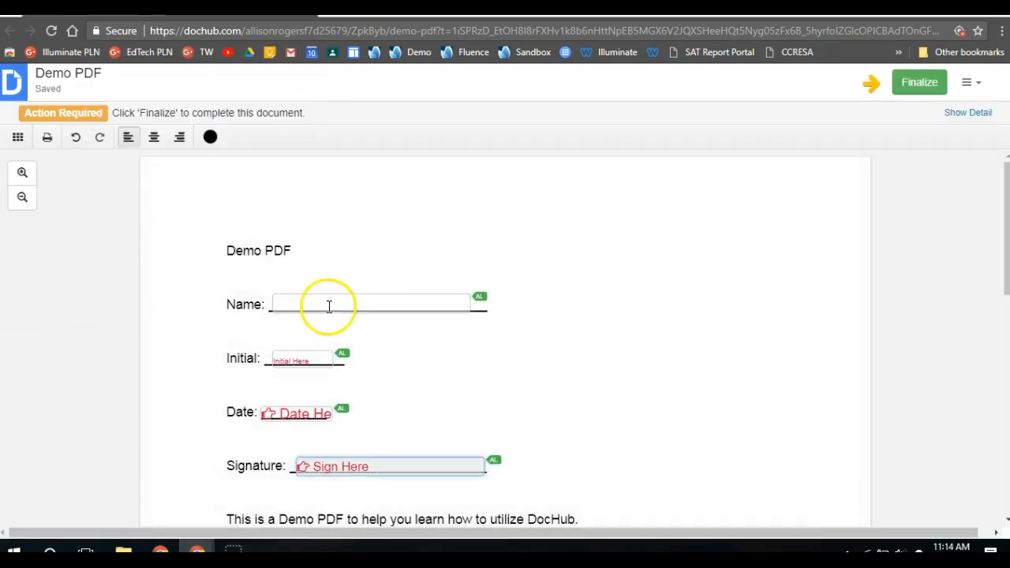
{"action": "left_click", "coordinate": [302, 300]}
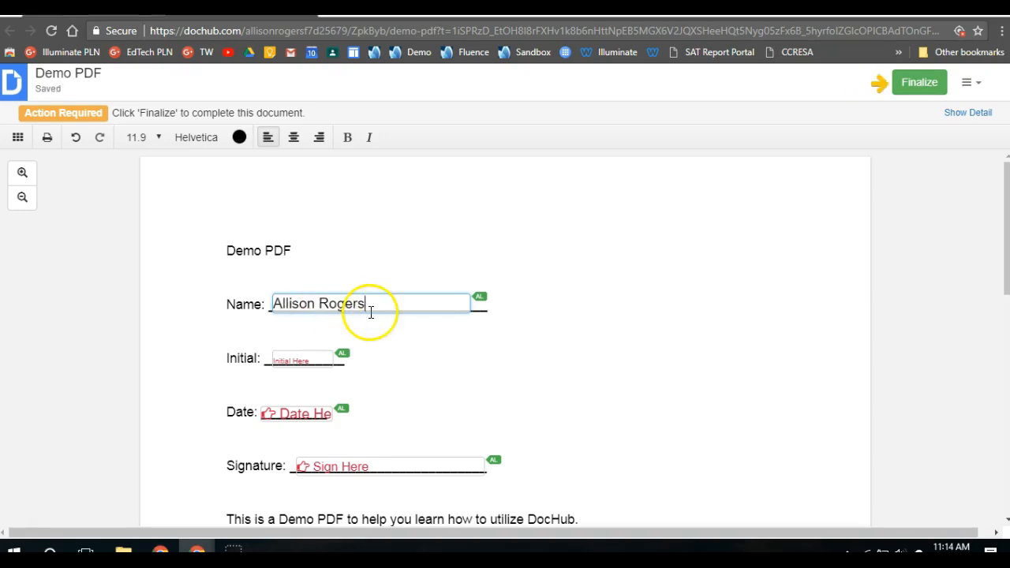
Step: Examine the phone, drawn and typed options for creating new initials, and close them without creating any
{"action": "left_click", "coordinate": [295, 364]}
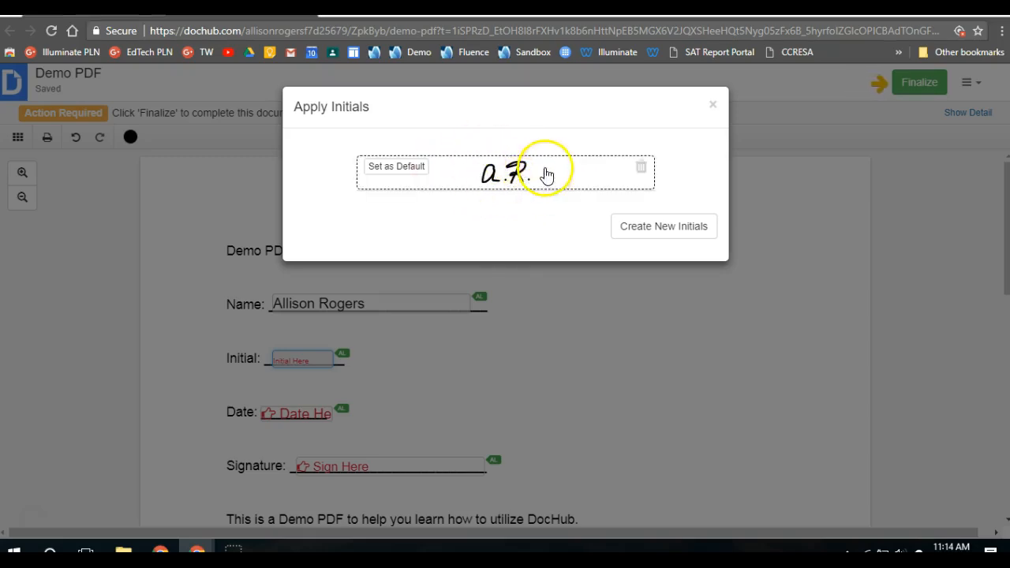
{"action": "left_click", "coordinate": [657, 229]}
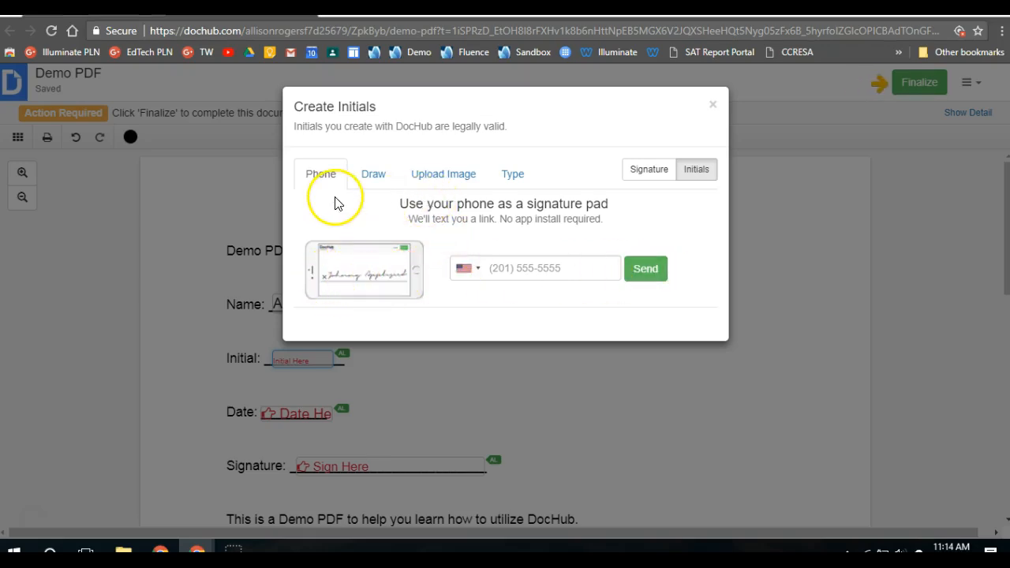
{"action": "left_click", "coordinate": [372, 175]}
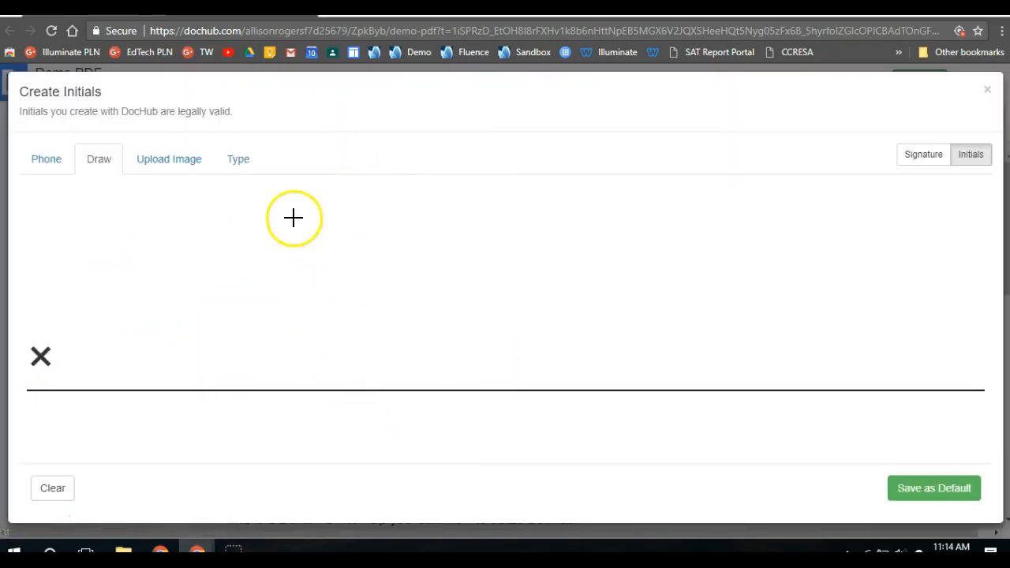
{"action": "left_click", "coordinate": [230, 171]}
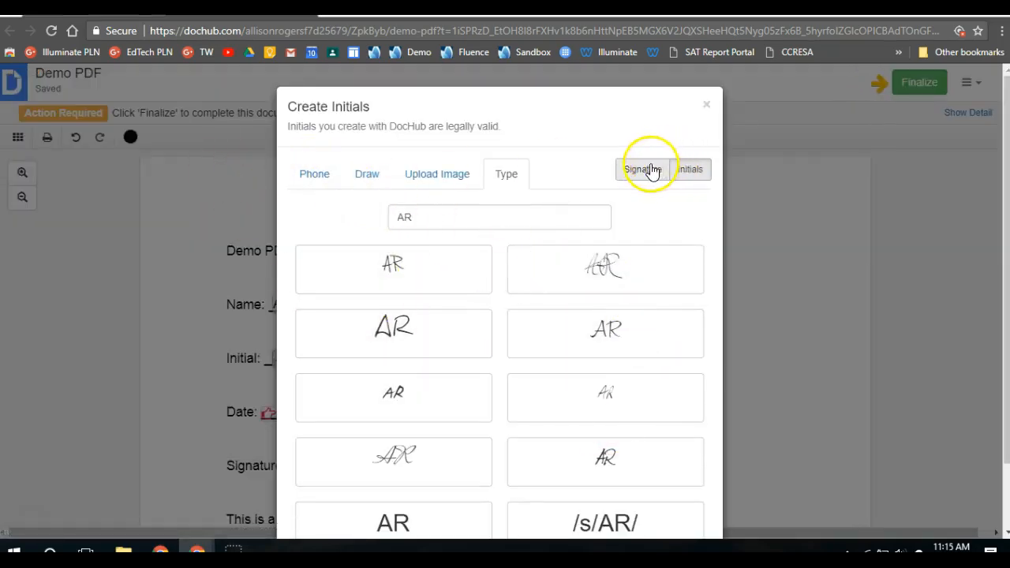
{"action": "left_click", "coordinate": [707, 104]}
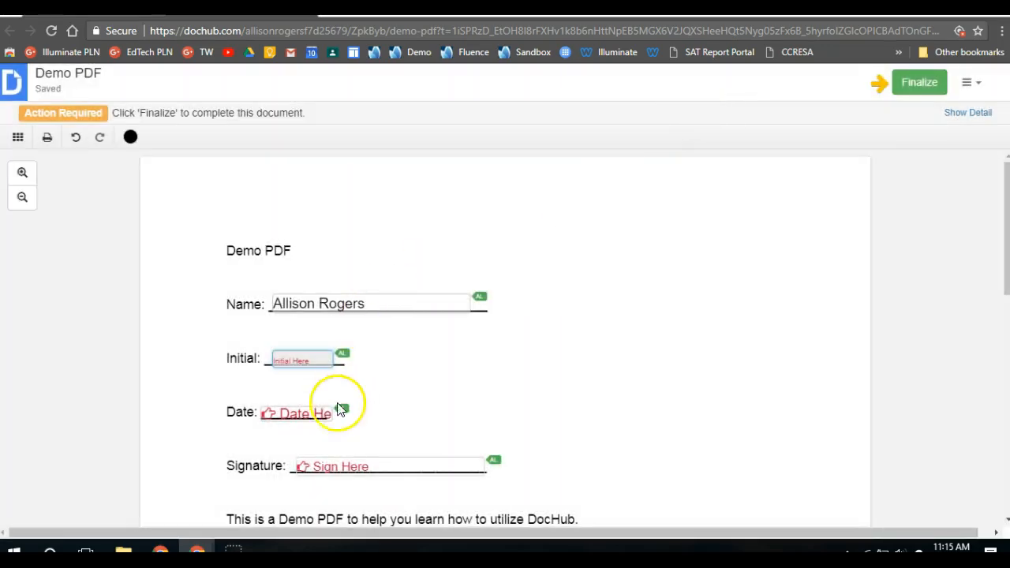
Step: Complete the Initial, Date and Signature fields with the saved initials, the date 11/21/17 and the default signature
{"action": "left_click", "coordinate": [296, 368]}
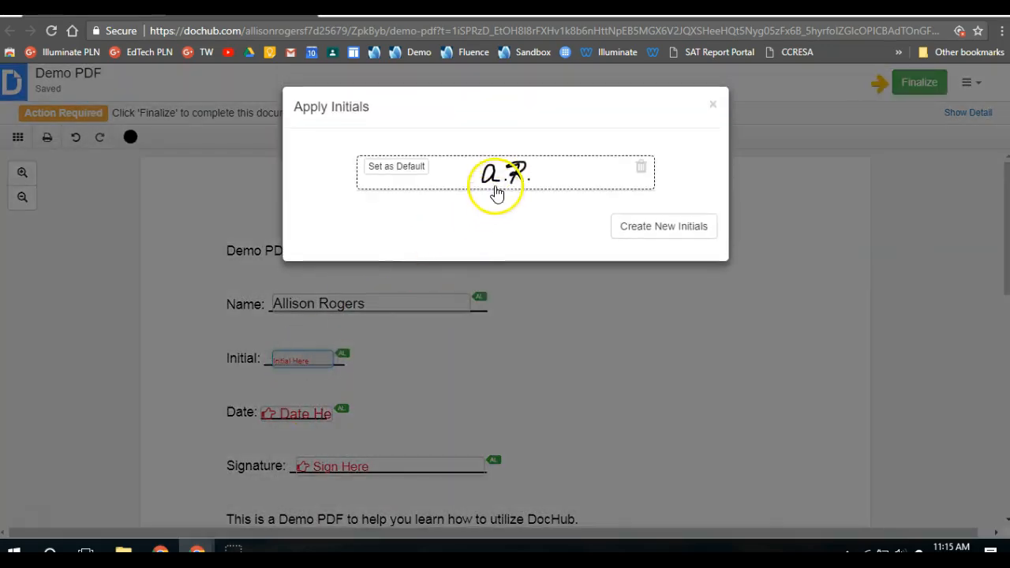
{"action": "left_click", "coordinate": [469, 172]}
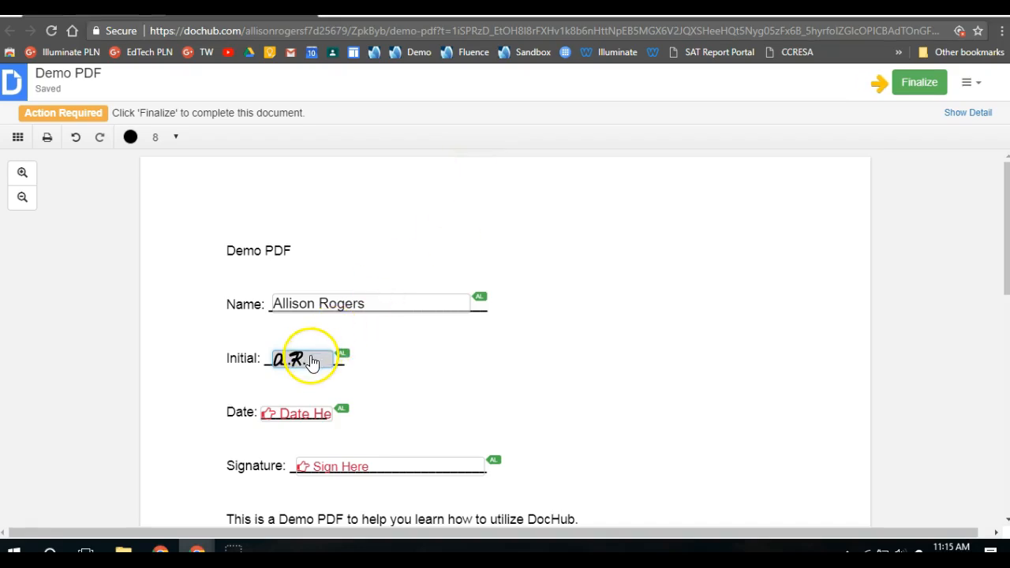
{"action": "left_click", "coordinate": [300, 417]}
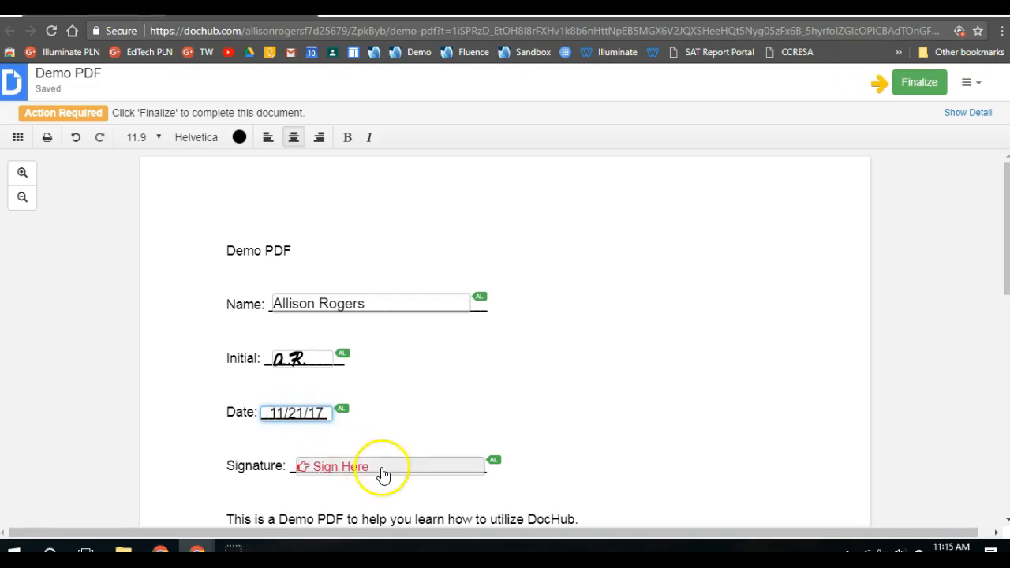
{"action": "left_click", "coordinate": [334, 471]}
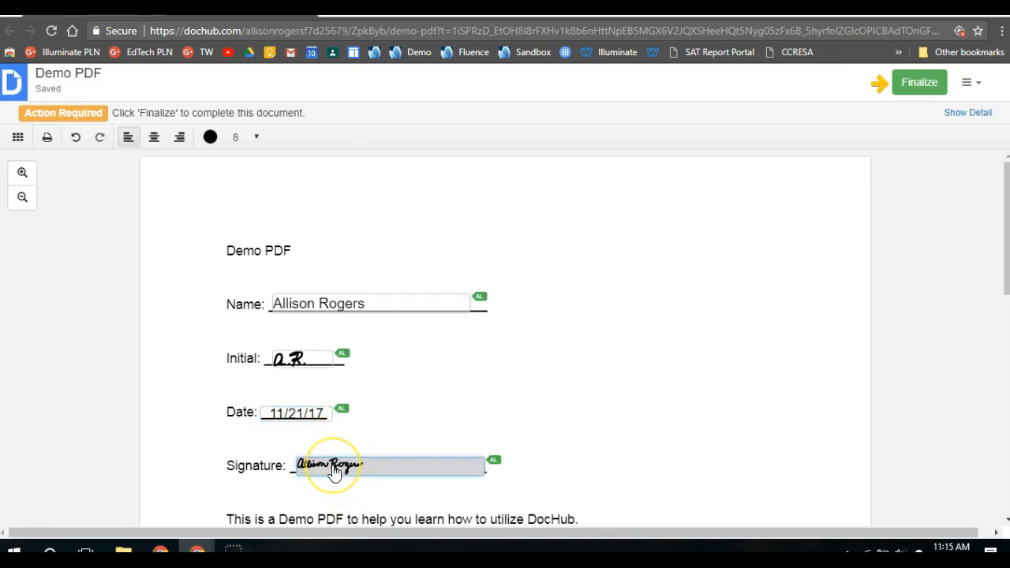
Step: Look at the saved signature and the options for creating a new one, and close them without changing the field
{"action": "left_click", "coordinate": [334, 470]}
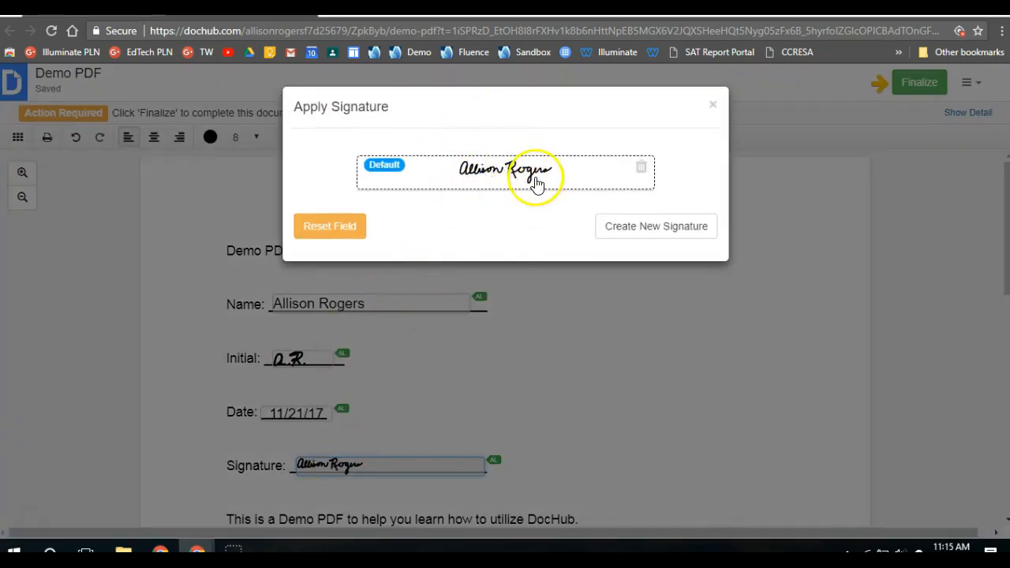
{"action": "left_click", "coordinate": [643, 237]}
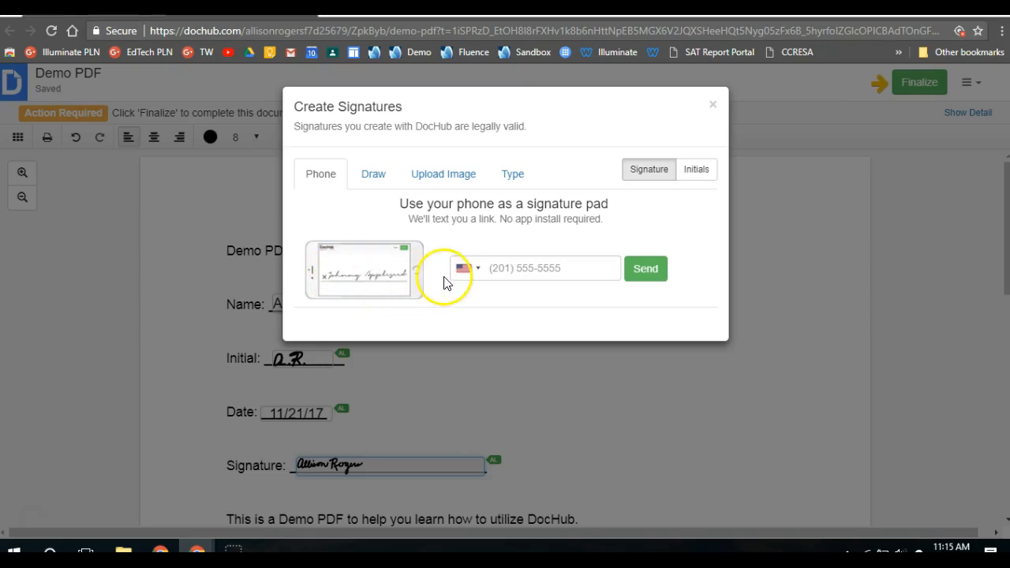
{"action": "left_click", "coordinate": [713, 105]}
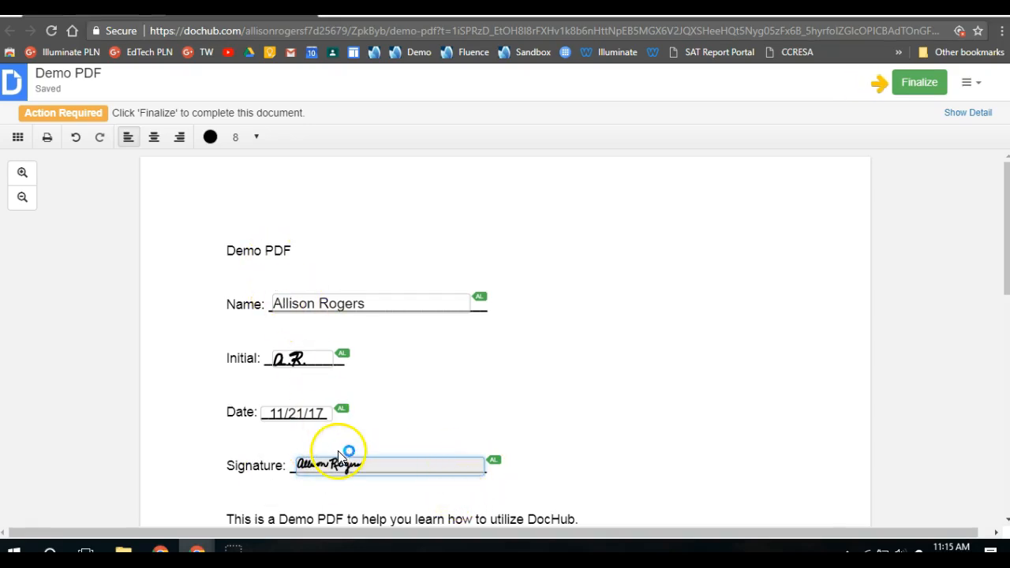
Step: Finalize the signed document with the message "Thanks!" to its creator
{"action": "left_click", "coordinate": [922, 83]}
{"action": "left_click", "coordinate": [432, 209]}
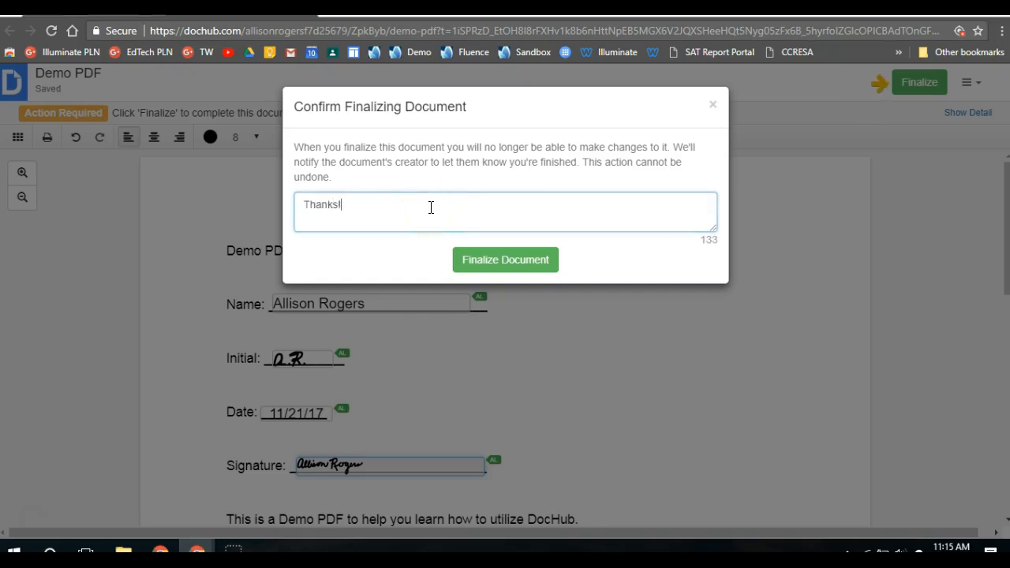
{"action": "left_click", "coordinate": [490, 268]}
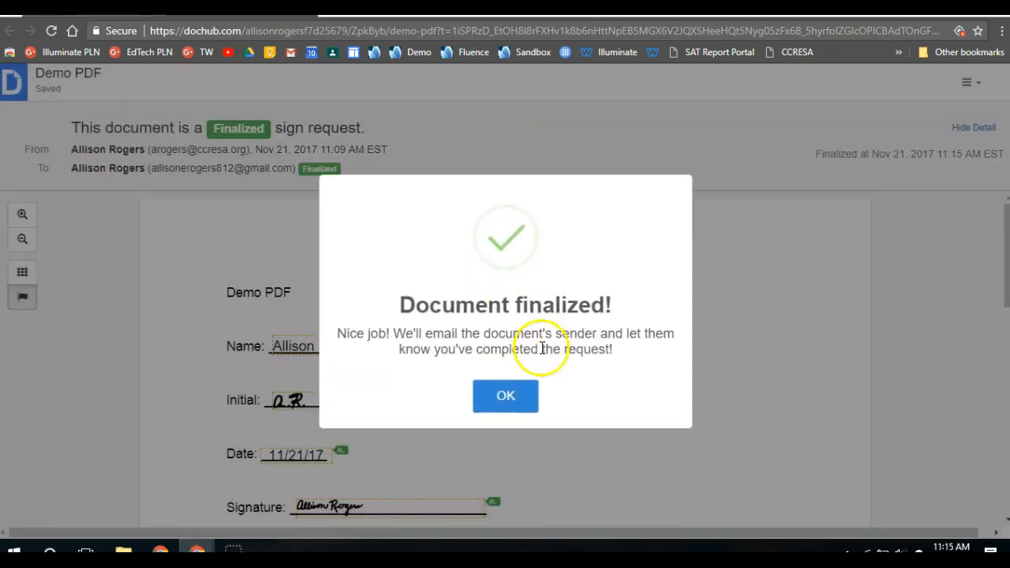
{"action": "left_click", "coordinate": [506, 396]}
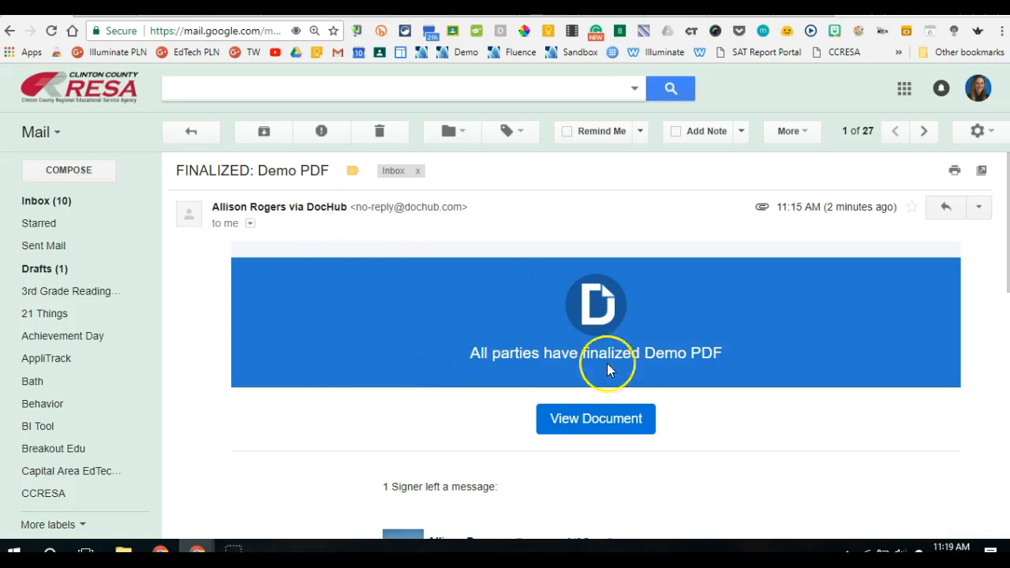
Step: Read the signer's message in the FINALIZED: Demo PDF email and open the shared file's completed PDF
{"action": "scroll", "coordinate": [615, 367], "scroll_direction": "down", "scroll_amount": 1}
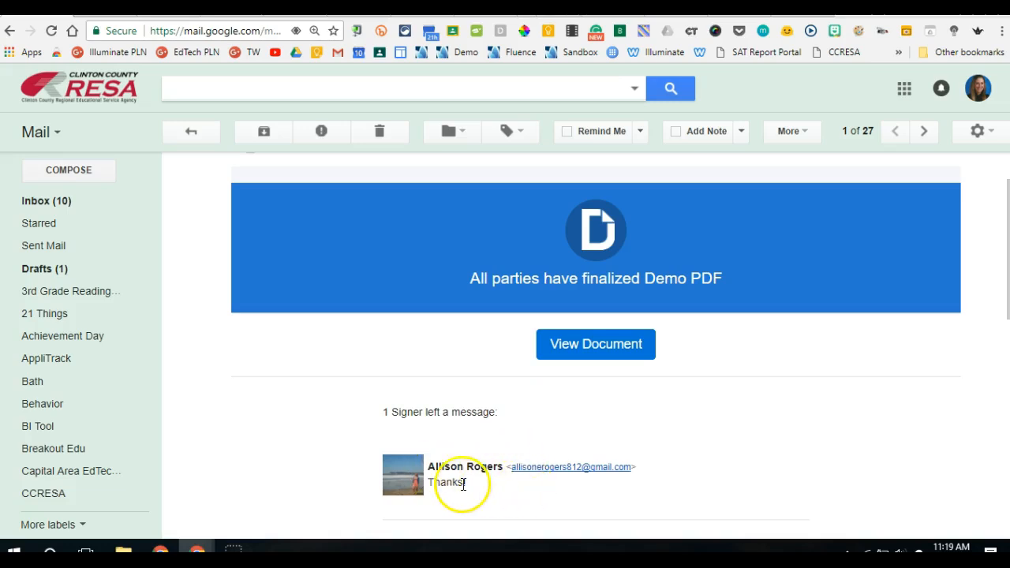
{"action": "left_click", "coordinate": [615, 343]}
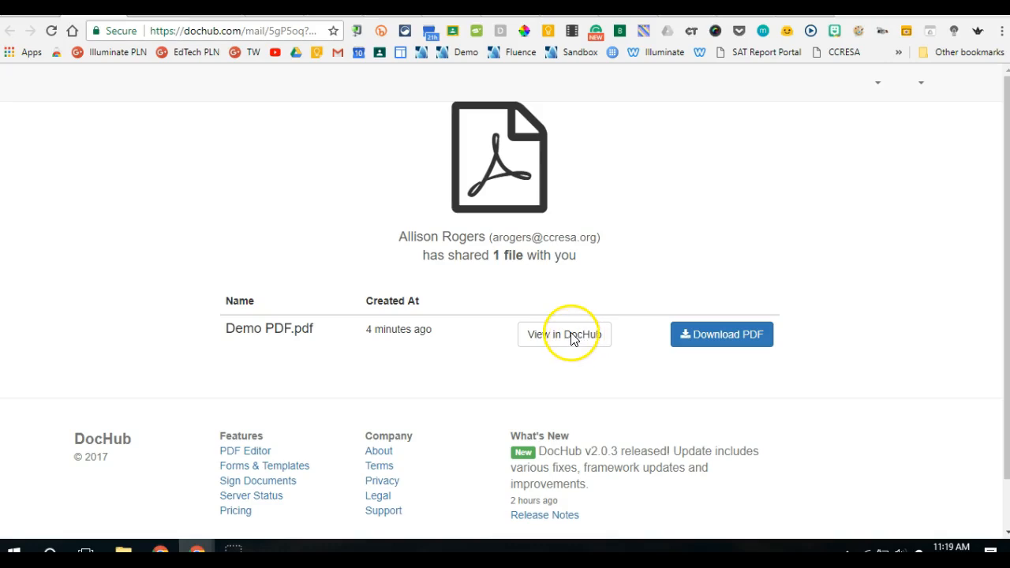
{"action": "left_click", "coordinate": [743, 338]}
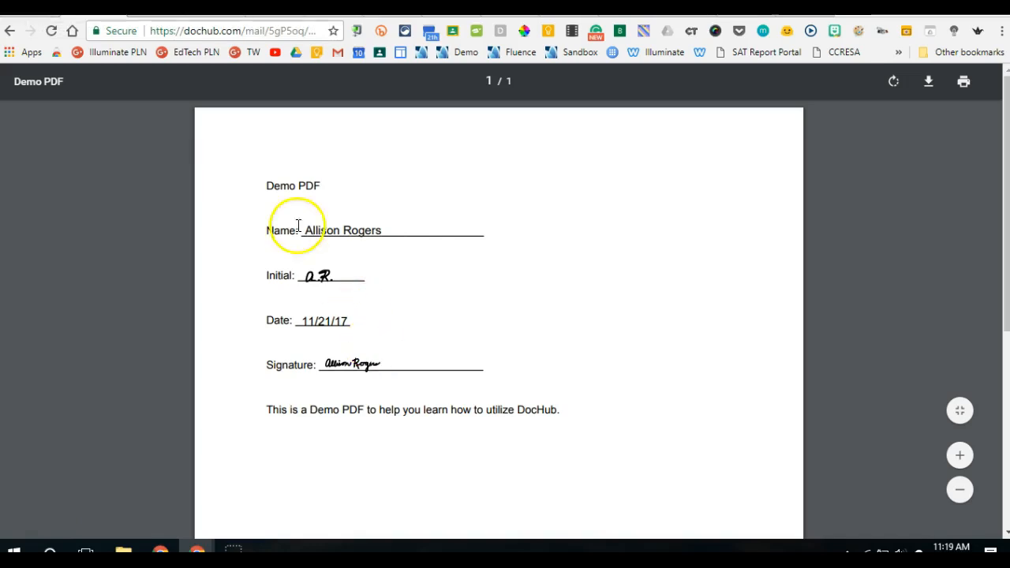
Step: Return to the shared file page, view Demo PDF in DocHub, and open its audit details
{"action": "left_click", "coordinate": [51, 18]}
{"action": "left_click", "coordinate": [577, 342]}
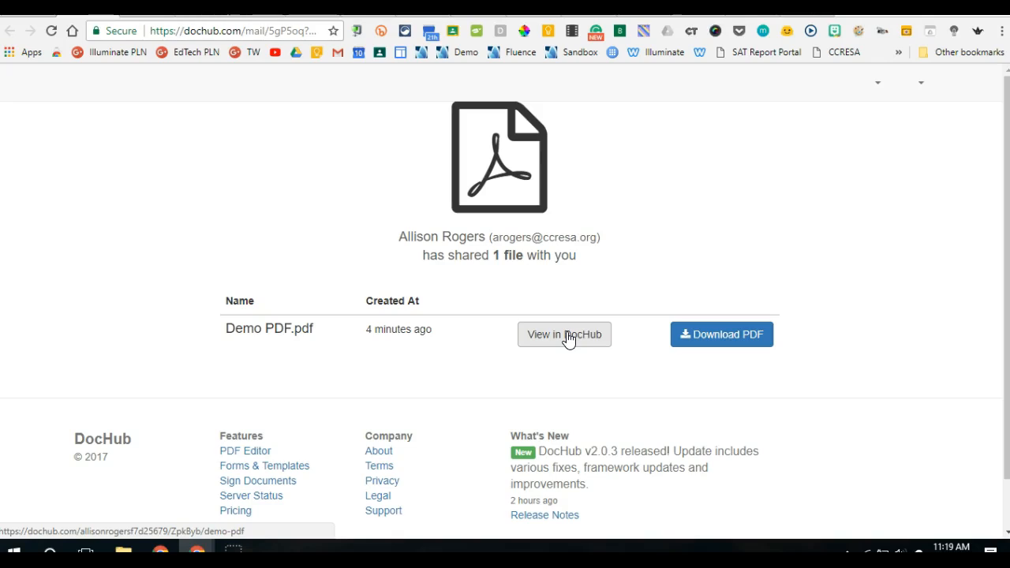
{"action": "left_click", "coordinate": [565, 335]}
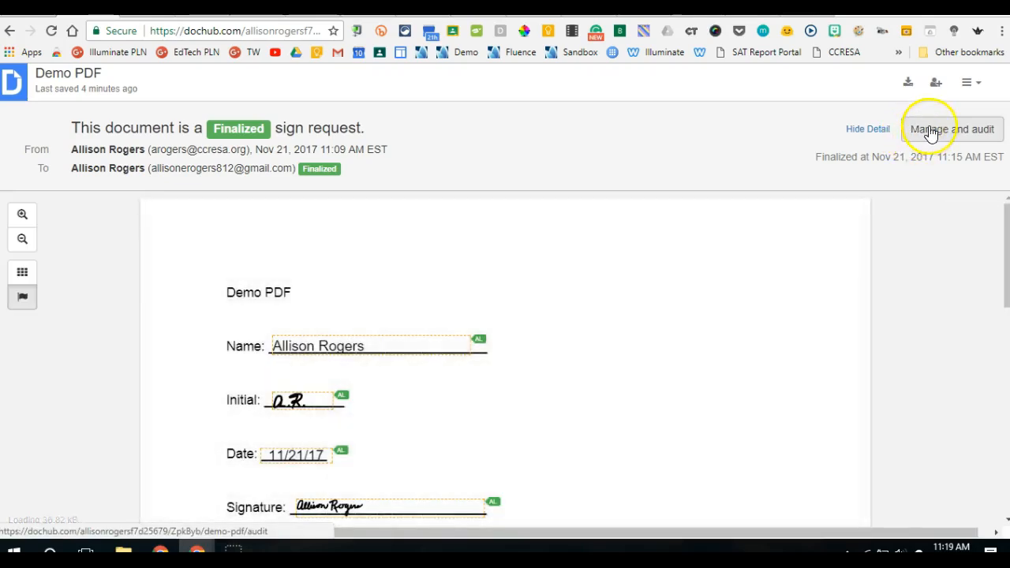
{"action": "left_click", "coordinate": [918, 139]}
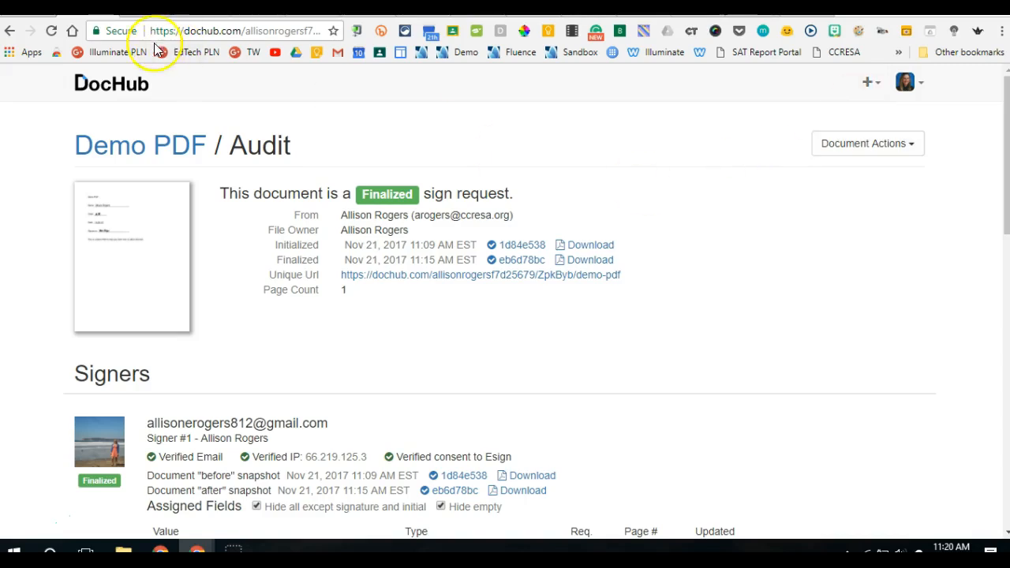
Step: Go to the DocHub home page and look through the activity feed
{"action": "left_click", "coordinate": [110, 85]}
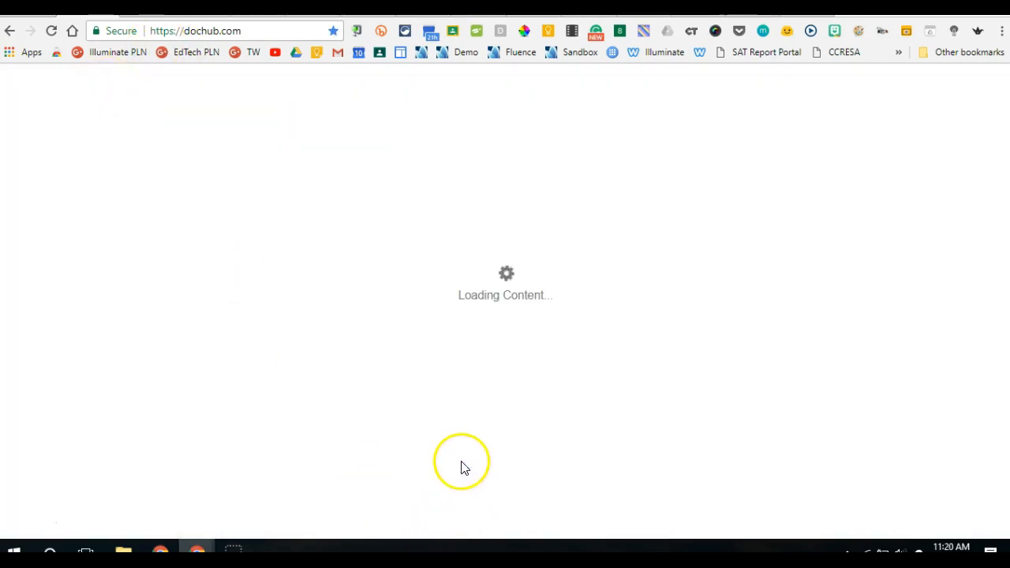
{"action": "scroll", "coordinate": [444, 277], "scroll_direction": "down", "scroll_amount": 10}
{"action": "scroll", "coordinate": [444, 282], "scroll_direction": "up", "scroll_amount": 10}
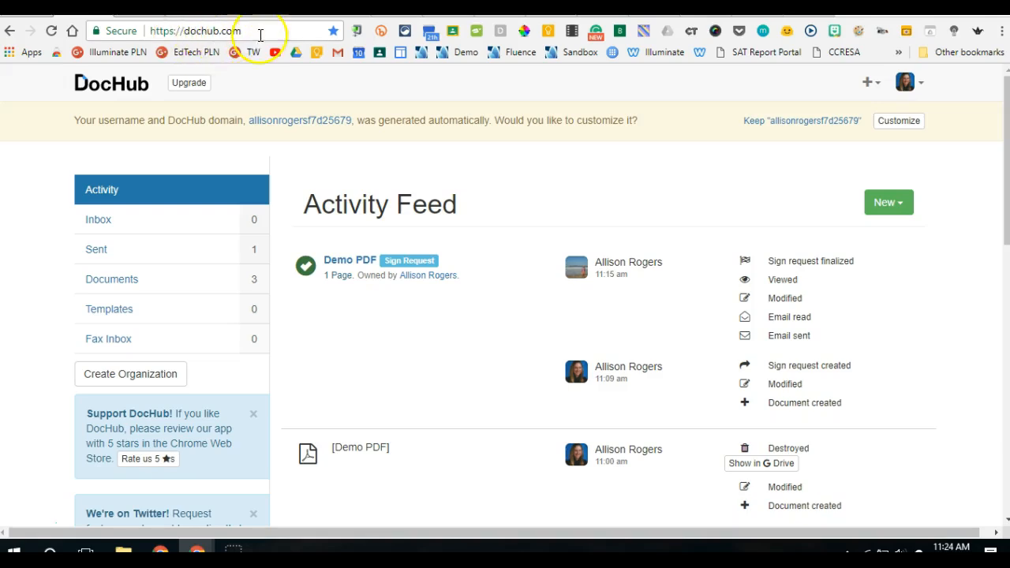
Step: In Google Drive's app settings, search the connectable apps for dochub, and close the settings
{"action": "left_click", "coordinate": [290, 9]}
{"action": "left_click", "coordinate": [989, 132]}
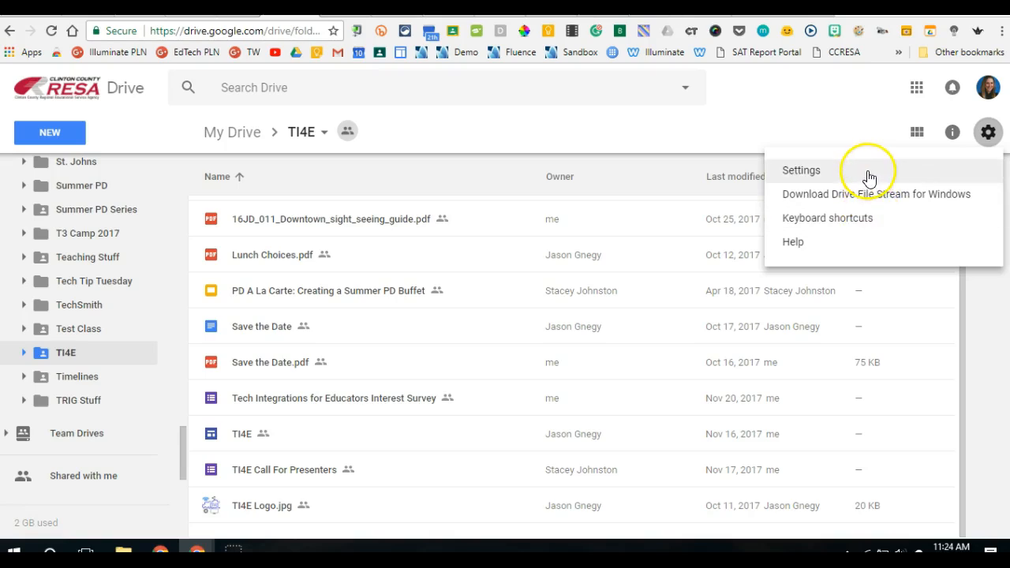
{"action": "left_click", "coordinate": [869, 173]}
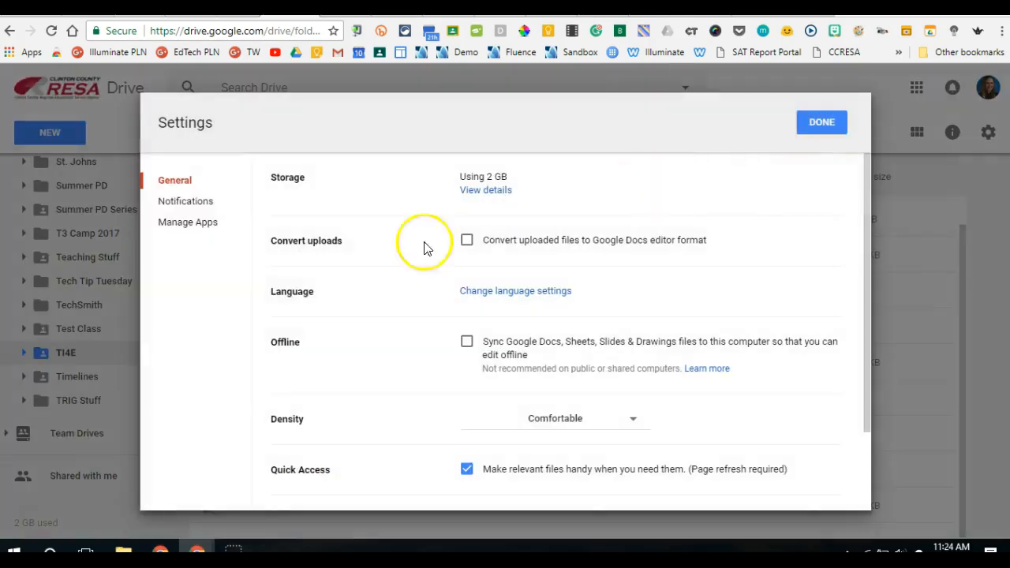
{"action": "left_click", "coordinate": [204, 225]}
{"action": "left_click", "coordinate": [521, 177]}
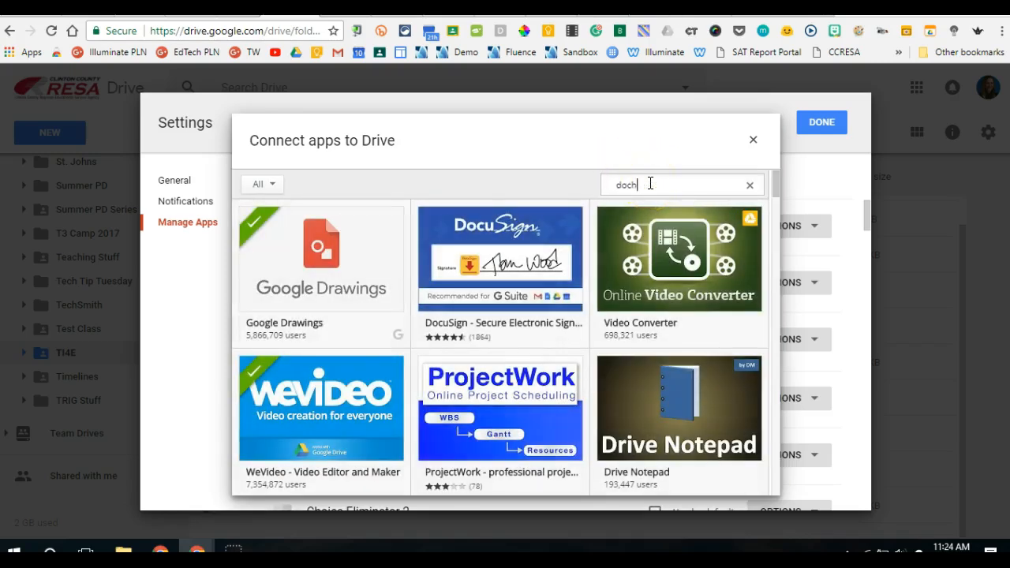
{"action": "key", "text": "Return"}
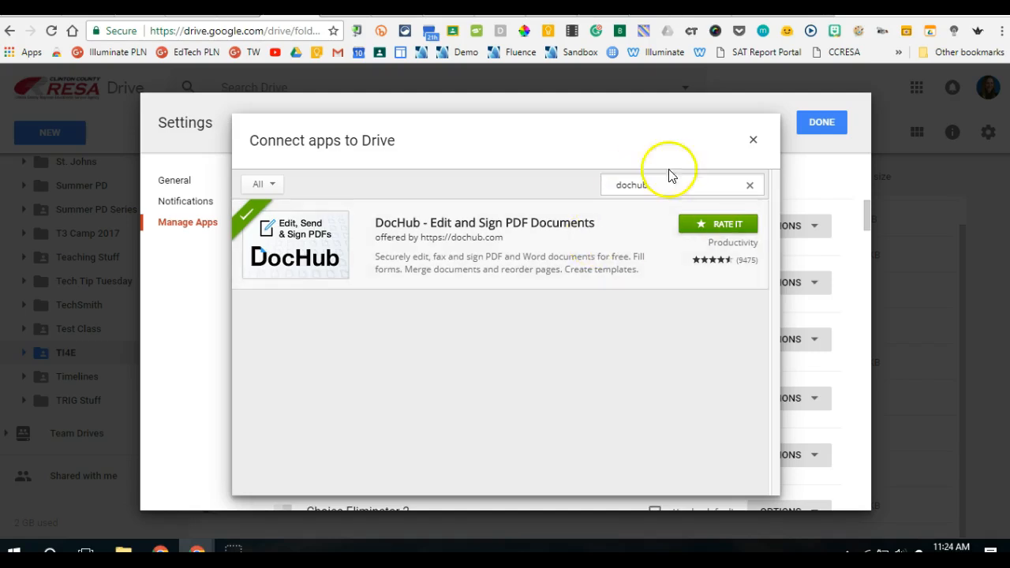
{"action": "left_click", "coordinate": [751, 139]}
{"action": "left_click", "coordinate": [822, 122]}
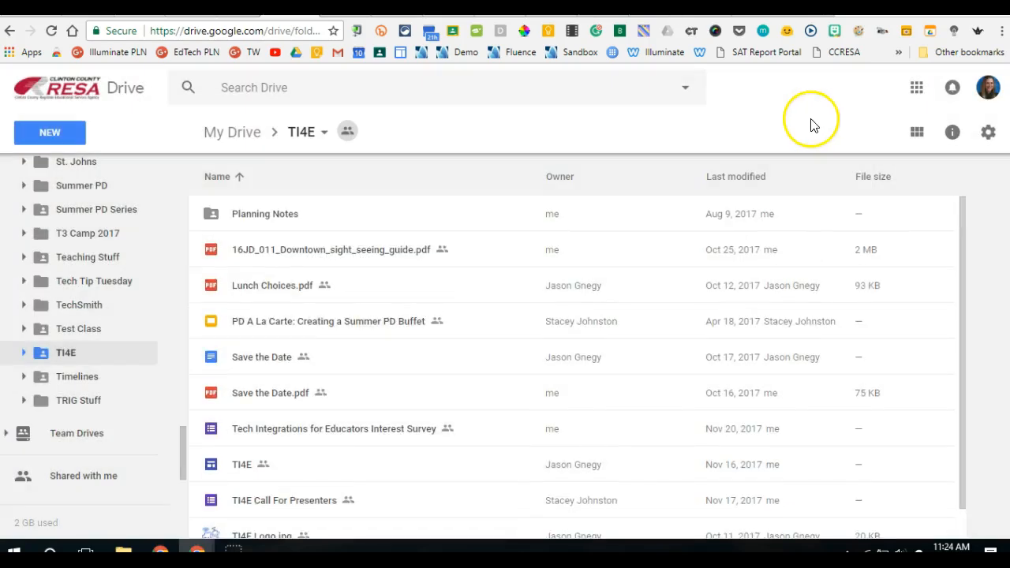
Step: Open Save the Date.pdf from the TI4E folder in DocHub
{"action": "scroll", "coordinate": [389, 401], "scroll_direction": "down", "scroll_amount": 1}
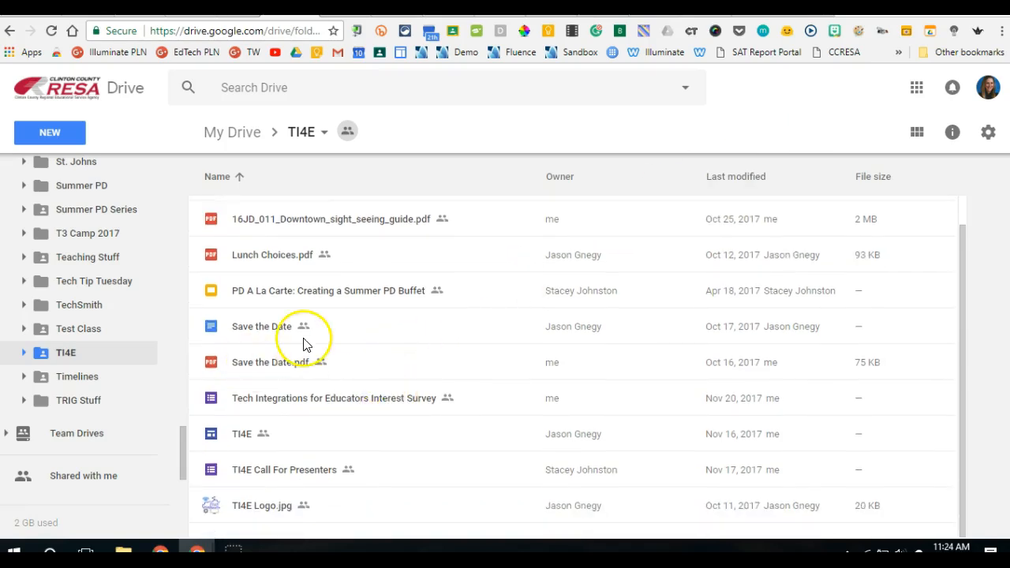
{"action": "right_click", "coordinate": [275, 368]}
{"action": "mouse_move", "coordinate": [384, 241]}
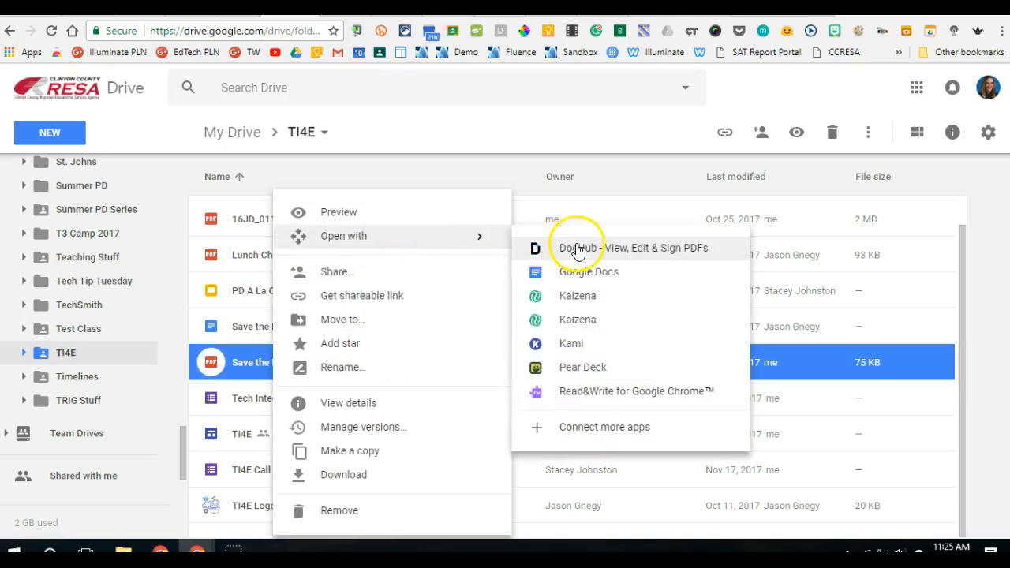
{"action": "double_click", "coordinate": [254, 360]}
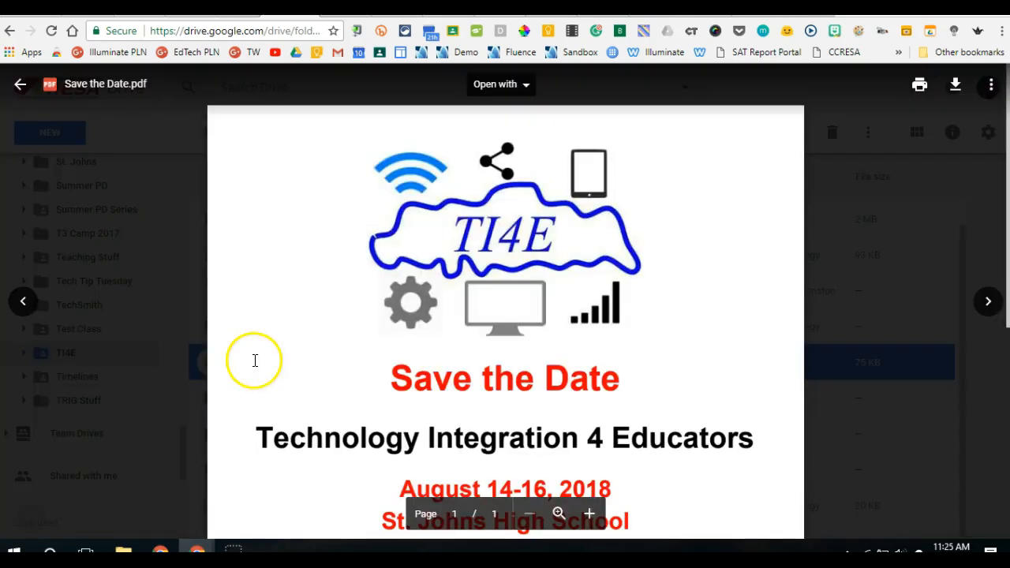
{"action": "left_click", "coordinate": [528, 91]}
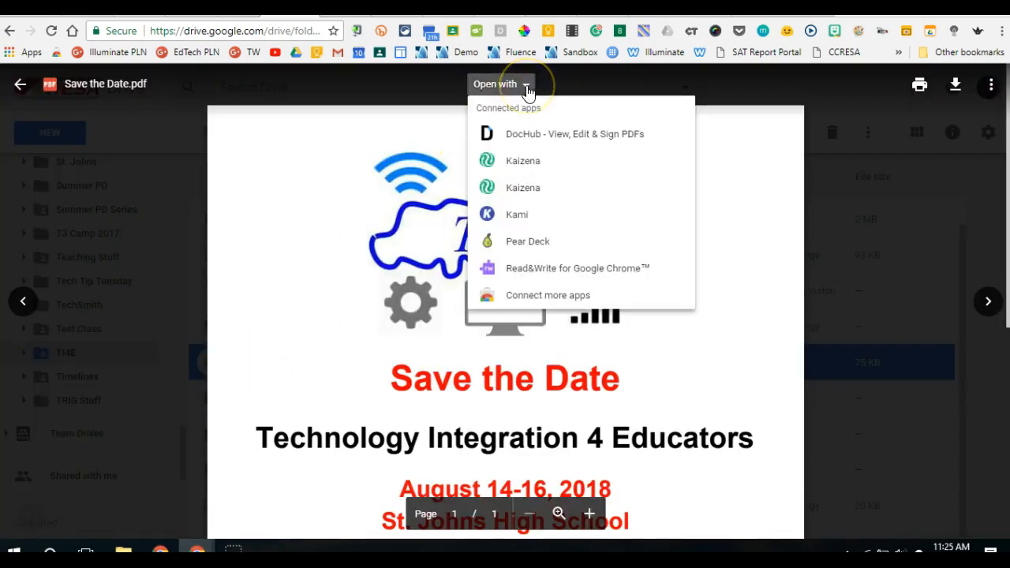
{"action": "left_click", "coordinate": [544, 136]}
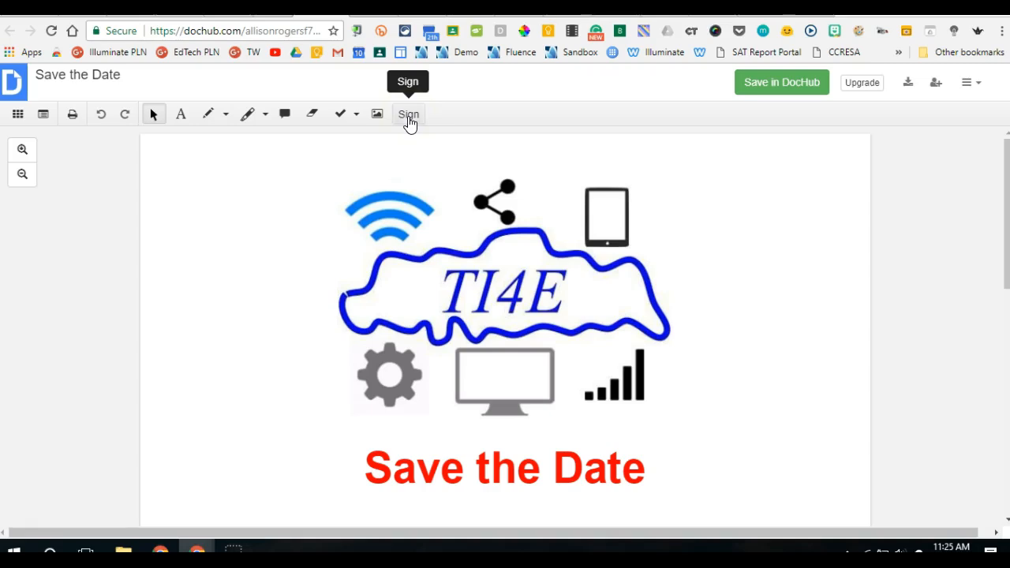
Step: Place the saved signature in the blank area below and left of the gear symbol
{"action": "left_click", "coordinate": [409, 115]}
{"action": "left_click", "coordinate": [429, 237]}
{"action": "left_click", "coordinate": [662, 309]}
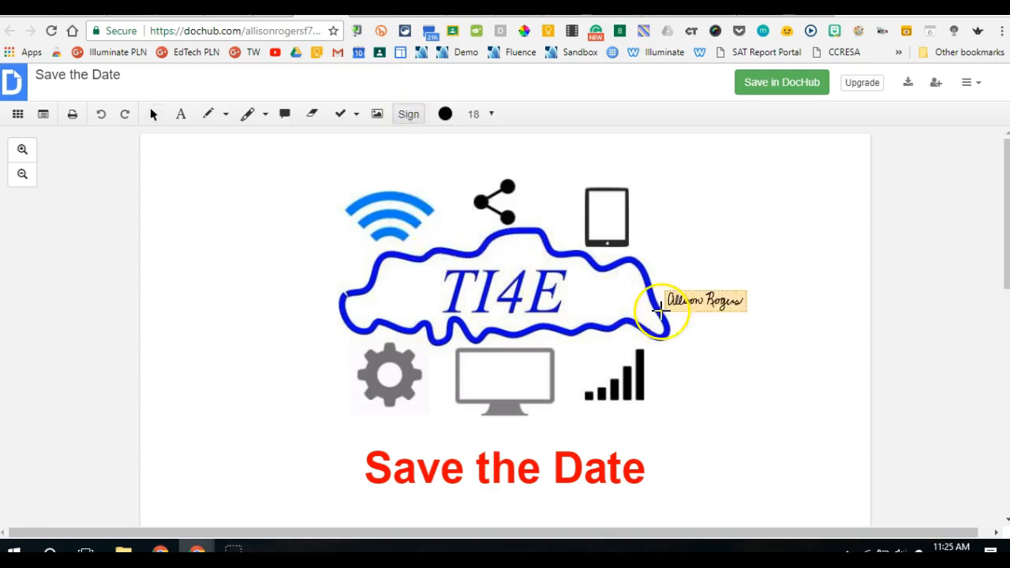
{"action": "left_click", "coordinate": [221, 442]}
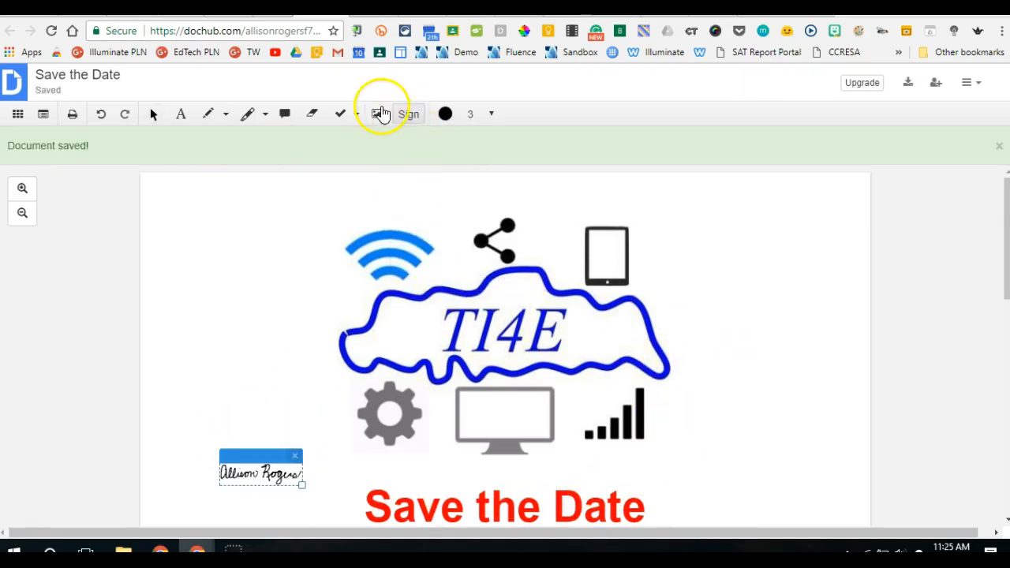
Step: Insert the image batman.jpg from the Pictures folder and move it up and right, over the end of the Save the Date heading
{"action": "left_click", "coordinate": [380, 115]}
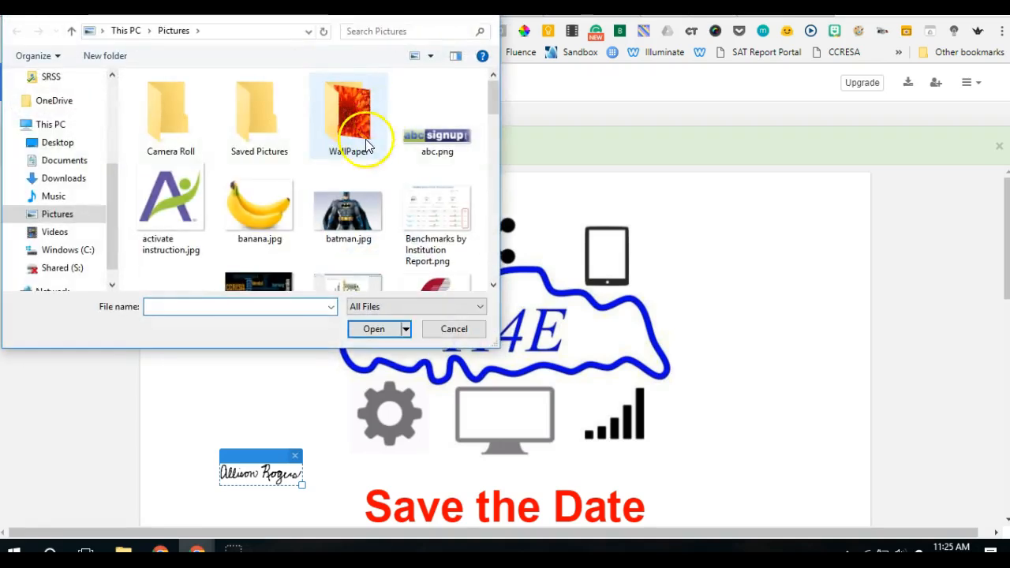
{"action": "left_click", "coordinate": [348, 209]}
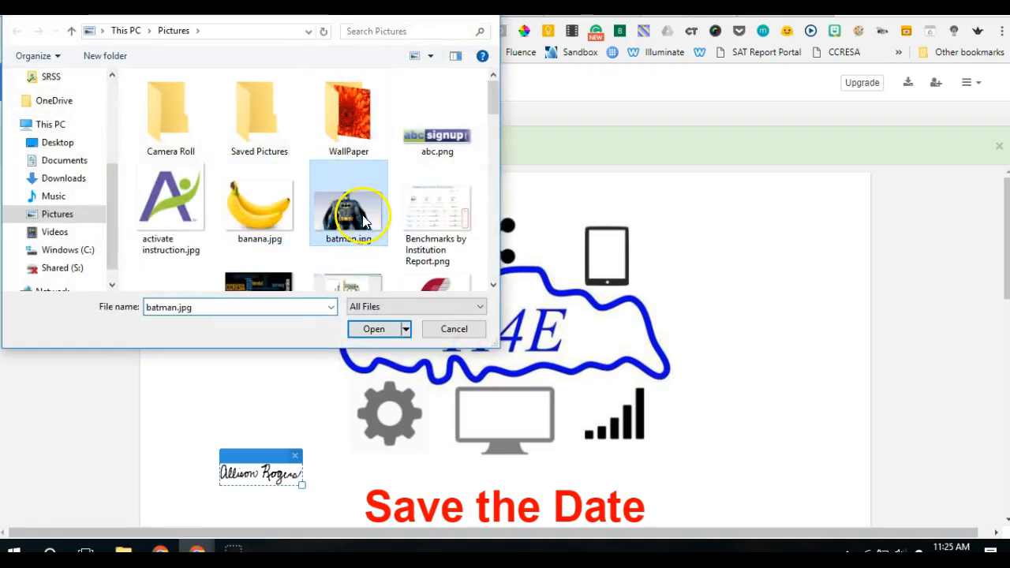
{"action": "left_click", "coordinate": [375, 329]}
{"action": "scroll", "coordinate": [553, 465], "scroll_direction": "down", "scroll_amount": 3}
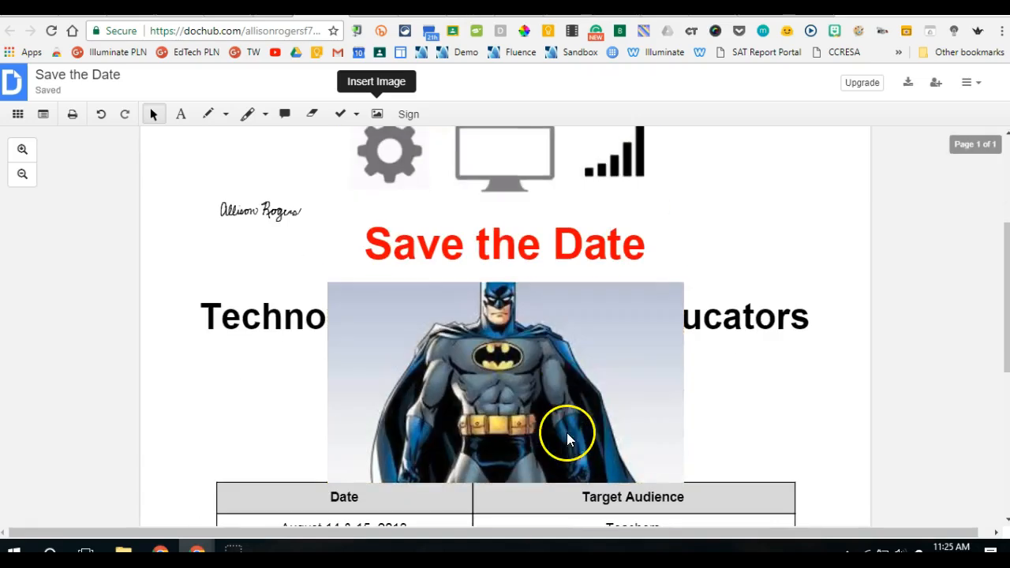
{"action": "left_click", "coordinate": [563, 414]}
{"action": "left_click_drag", "start_coordinate": [640, 280], "coordinate": [778, 176]}
{"action": "scroll", "coordinate": [571, 263], "scroll_direction": "up", "scroll_amount": 3}
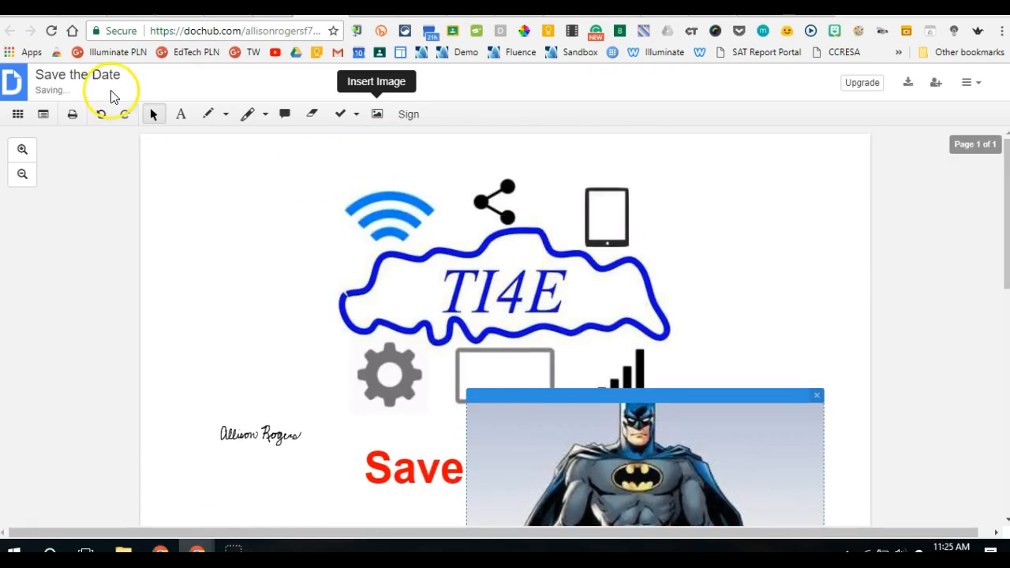
Step: Draw an empty text box left of the TI4E logo, and cover the TI4E lettering with a whiteout box
{"action": "left_click", "coordinate": [181, 115]}
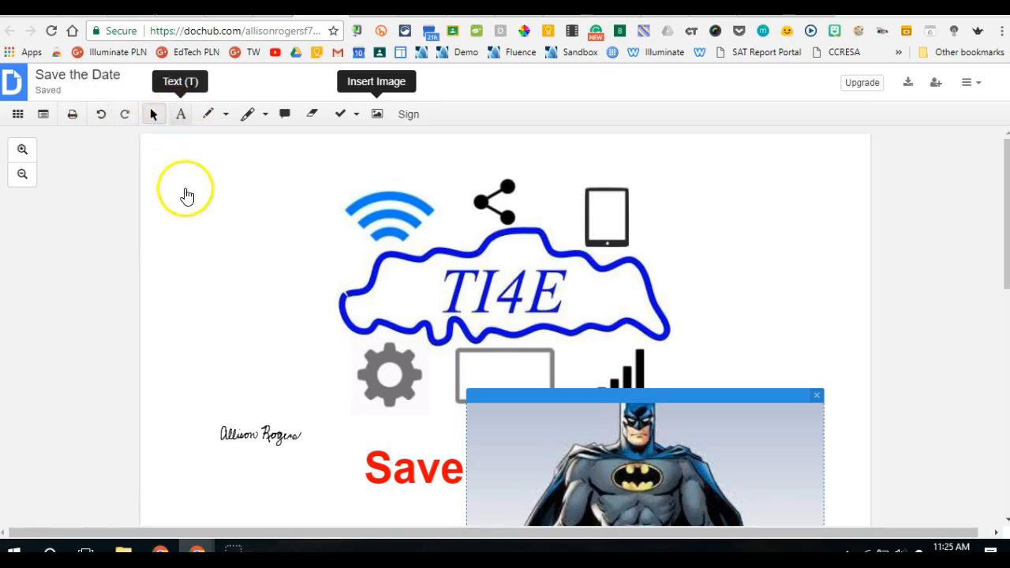
{"action": "left_click_drag", "start_coordinate": [184, 231], "coordinate": [318, 307]}
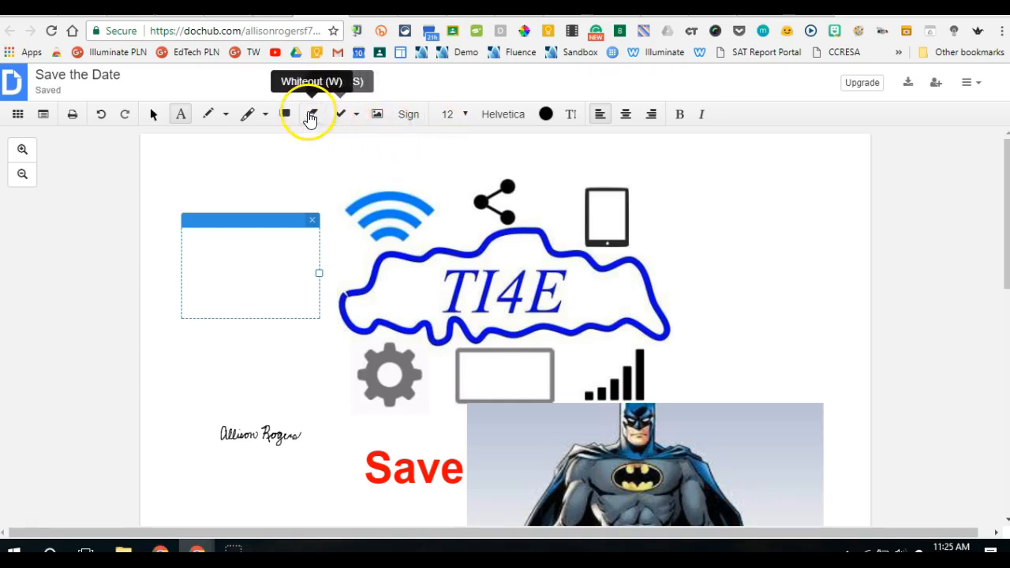
{"action": "left_click", "coordinate": [308, 117]}
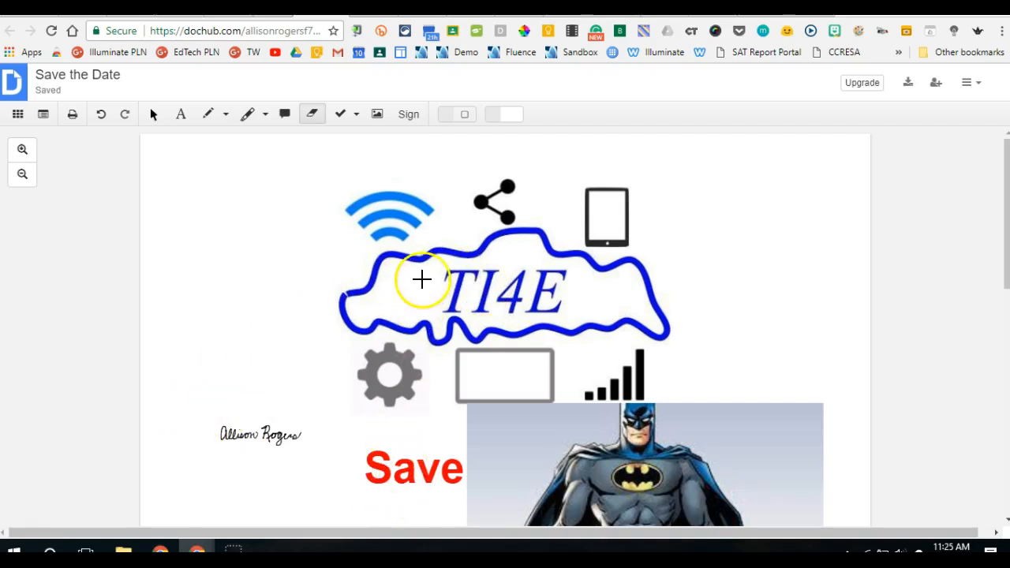
{"action": "left_click_drag", "start_coordinate": [424, 267], "coordinate": [586, 325]}
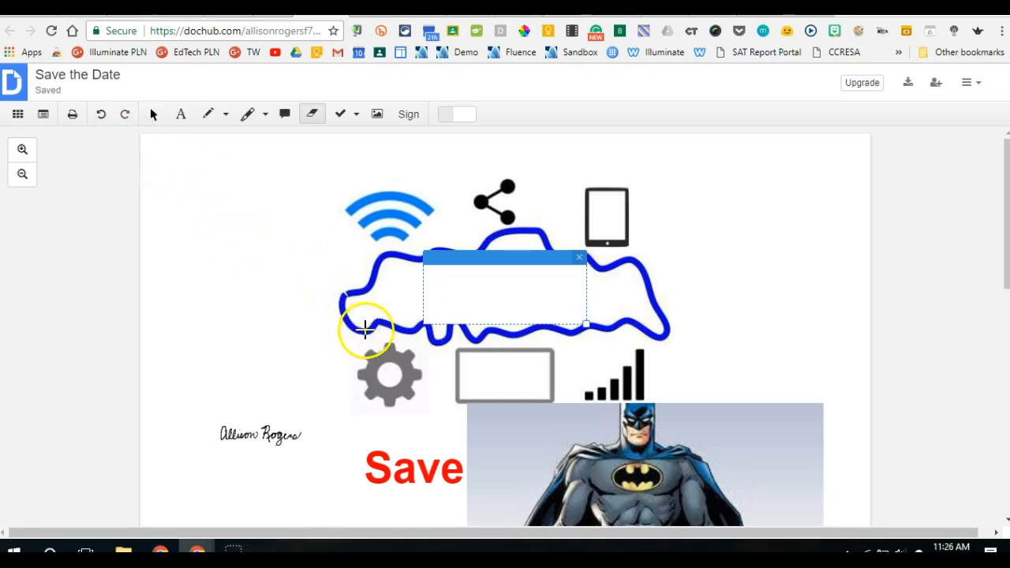
{"action": "scroll", "coordinate": [364, 304], "scroll_direction": "down", "scroll_amount": 1}
{"action": "scroll", "coordinate": [365, 302], "scroll_direction": "up", "scroll_amount": 1}
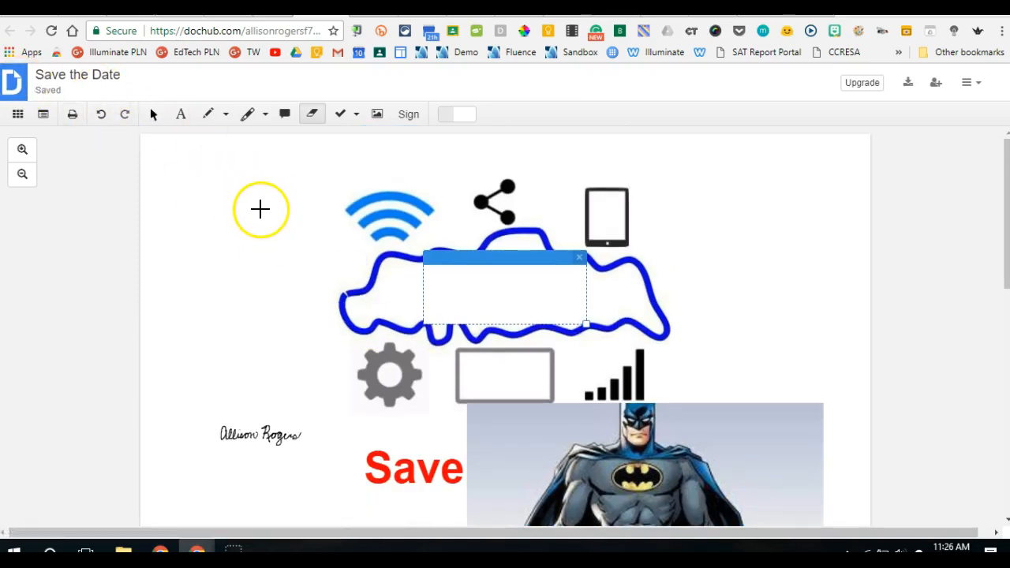
Step: Switch to Google Drive, view the apps available for opening Save the Date.pdf, and return to the DocHub document
{"action": "left_click", "coordinate": [271, 9]}
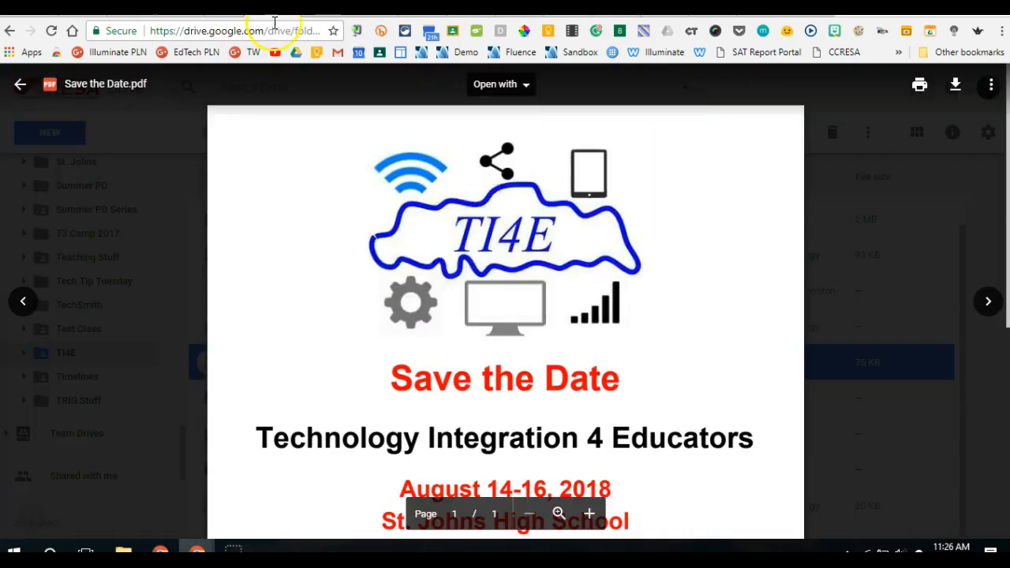
{"action": "left_click", "coordinate": [524, 85]}
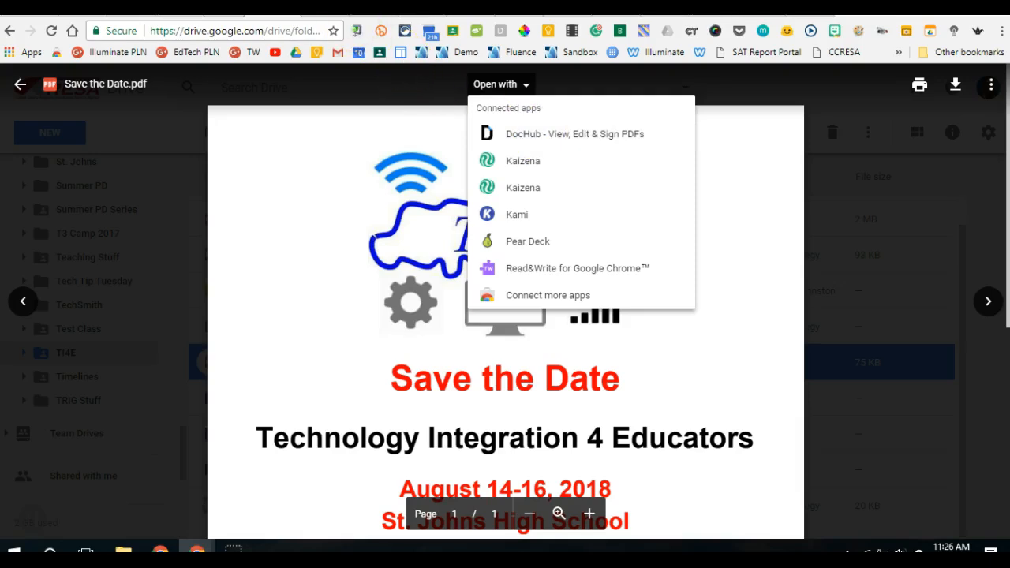
{"action": "left_click", "coordinate": [322, 10]}
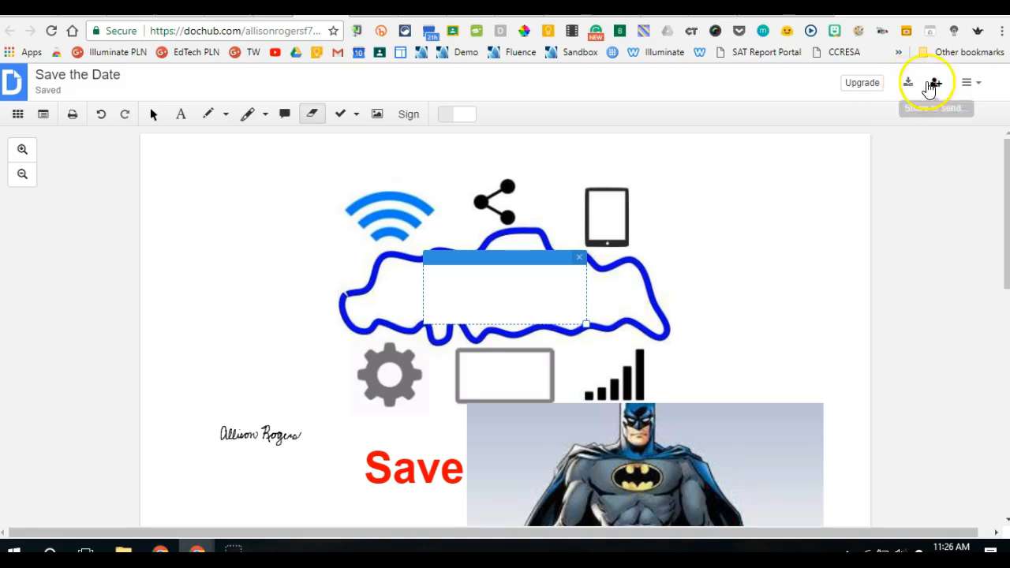
Step: Look through the document's Send and Actions options
{"action": "left_click", "coordinate": [970, 84]}
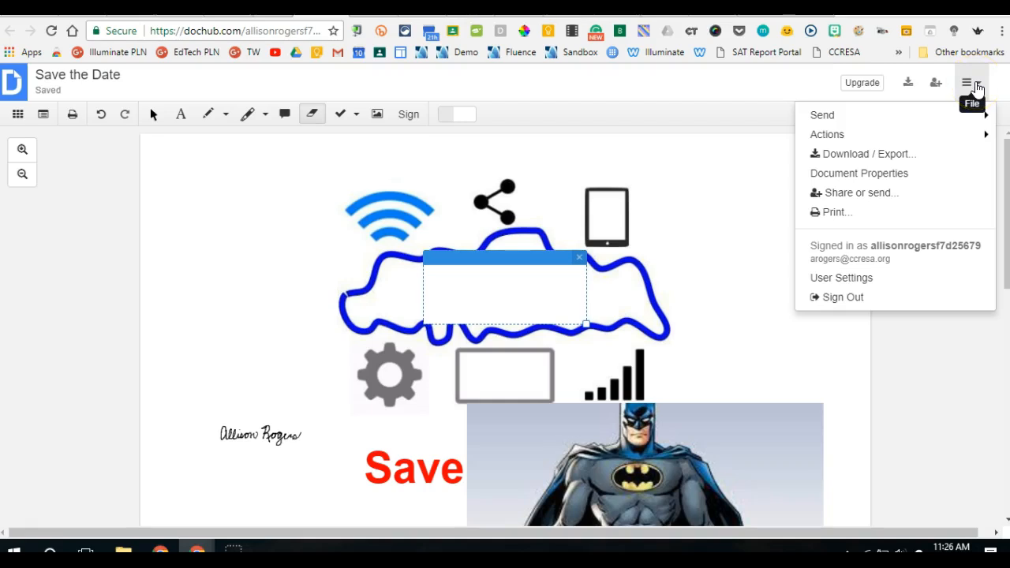
{"action": "left_click", "coordinate": [977, 116]}
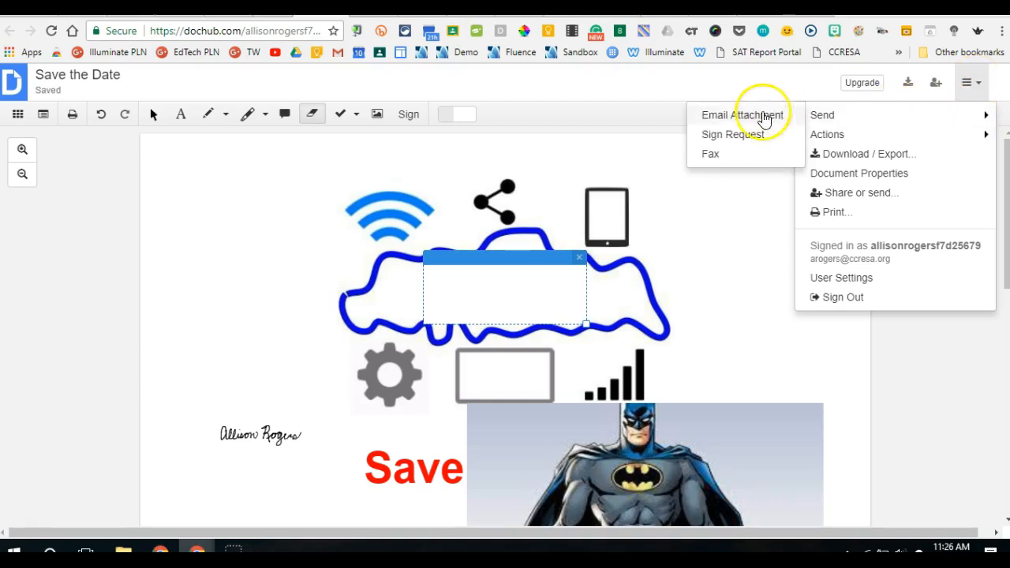
{"action": "left_click", "coordinate": [860, 137]}
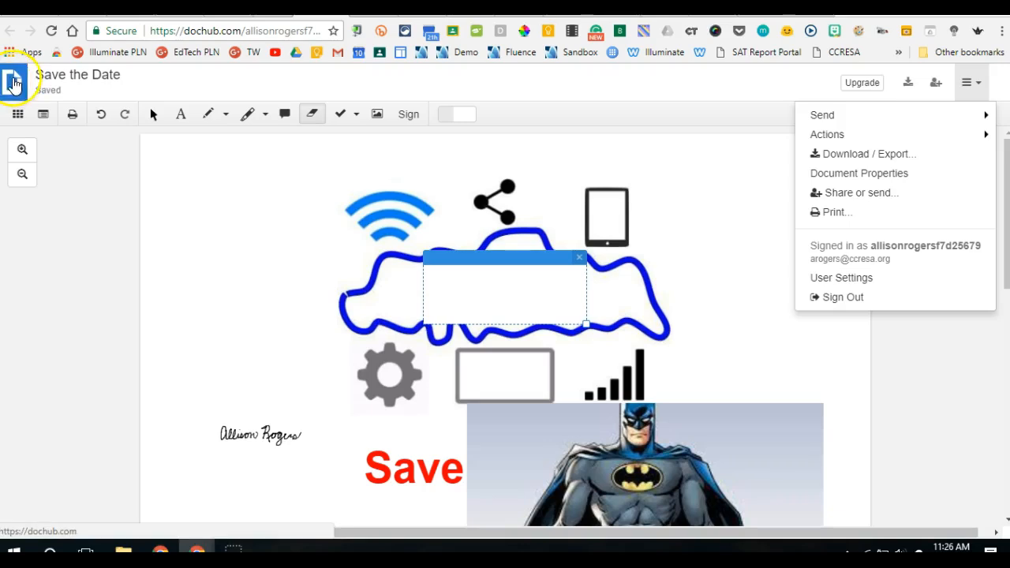
Step: Go to the DocHub home page and reopen Save the Date from the activity feed
{"action": "left_click", "coordinate": [15, 86]}
{"action": "left_click", "coordinate": [60, 89]}
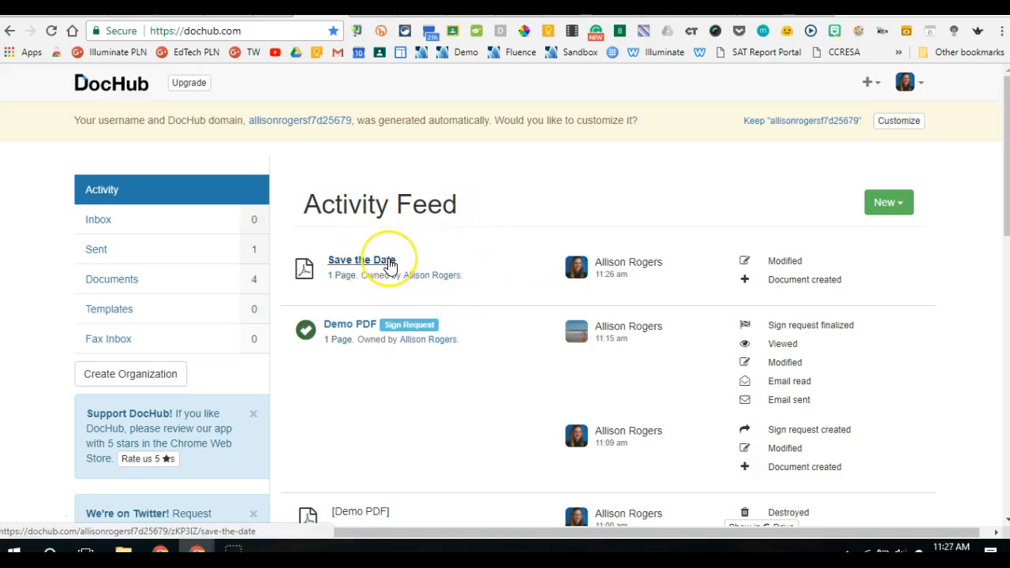
{"action": "left_click", "coordinate": [390, 264]}
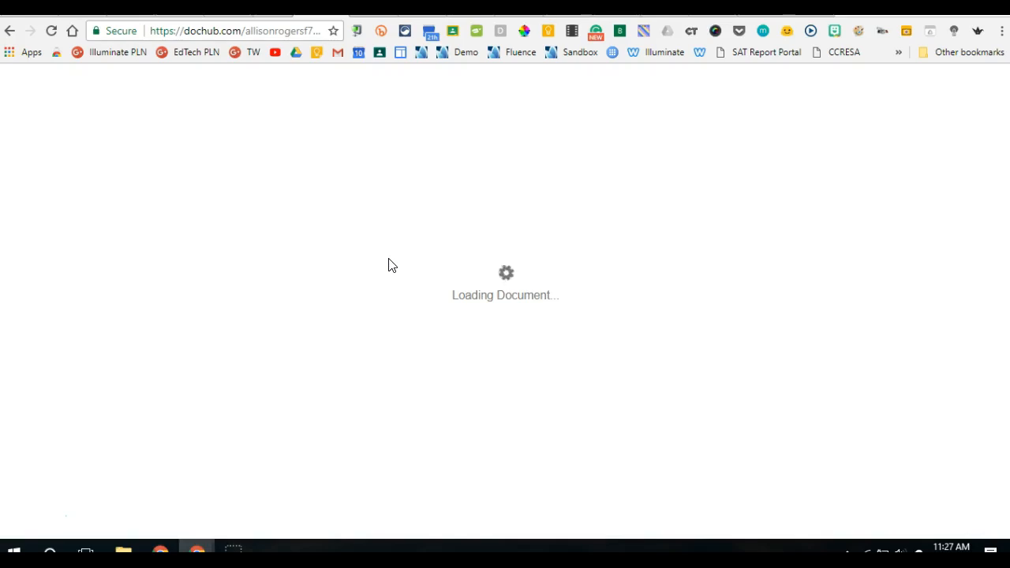